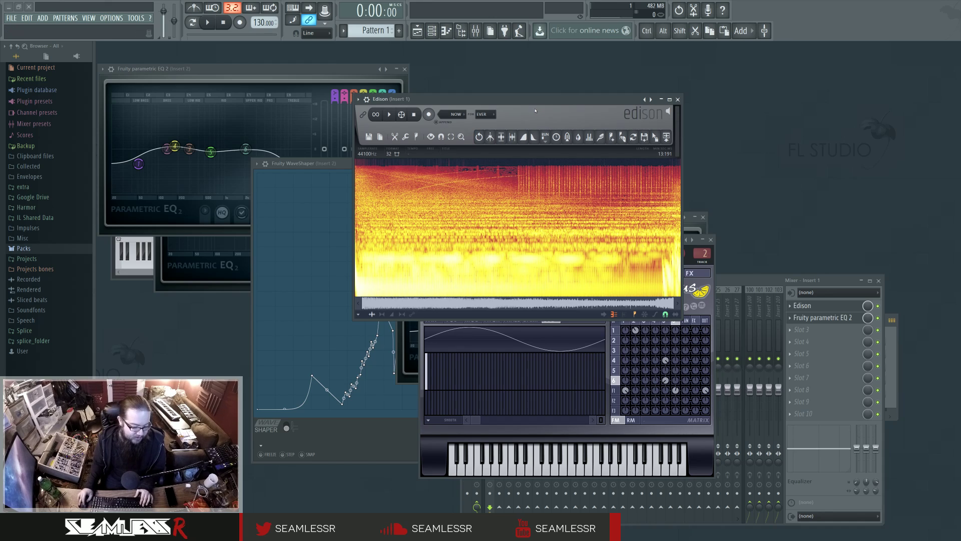
Audition the recorded sound in Edison and stop its playback.
{"action": "left_click", "coordinate": [391, 115]}
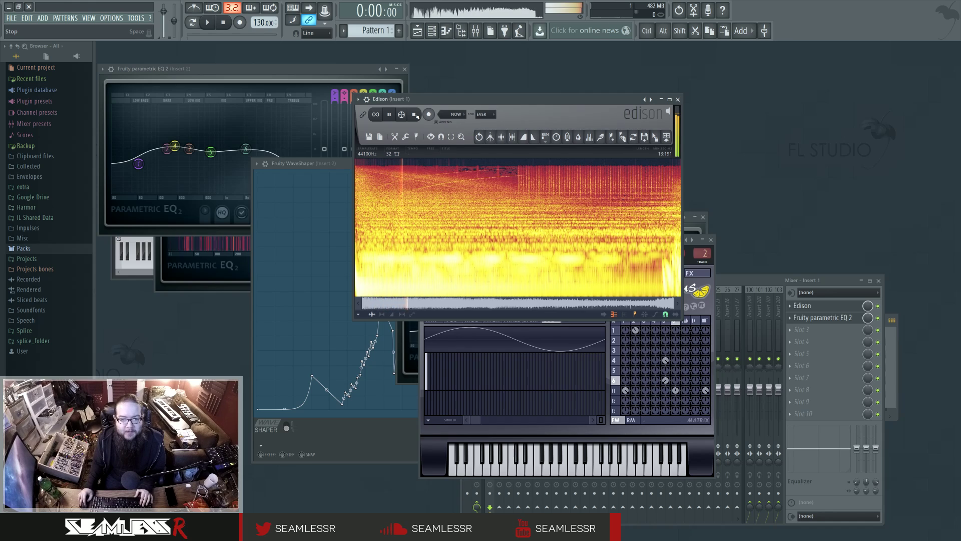
{"action": "left_click", "coordinate": [414, 115]}
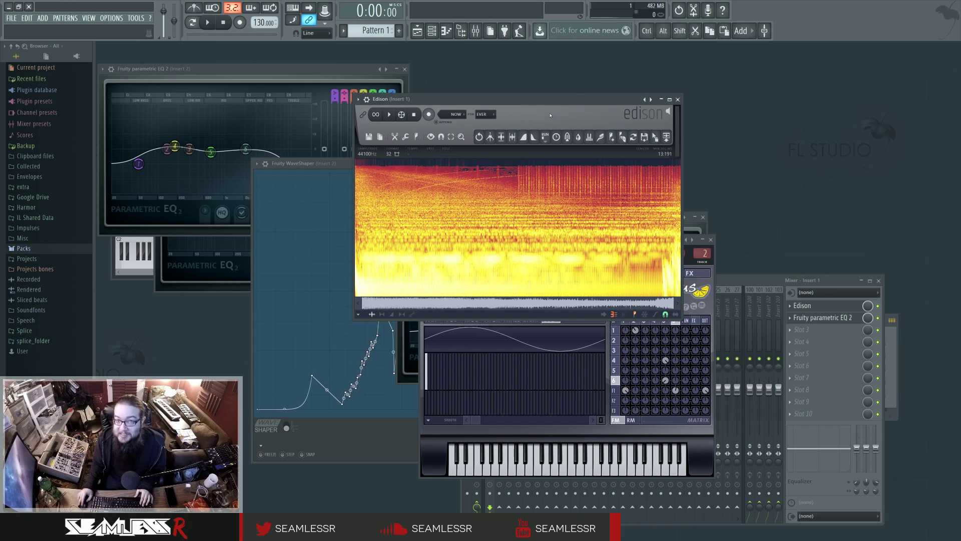
Bring the Sytrus synth to the front, play a test note and reposition its window.
{"action": "left_click", "coordinate": [423, 346]}
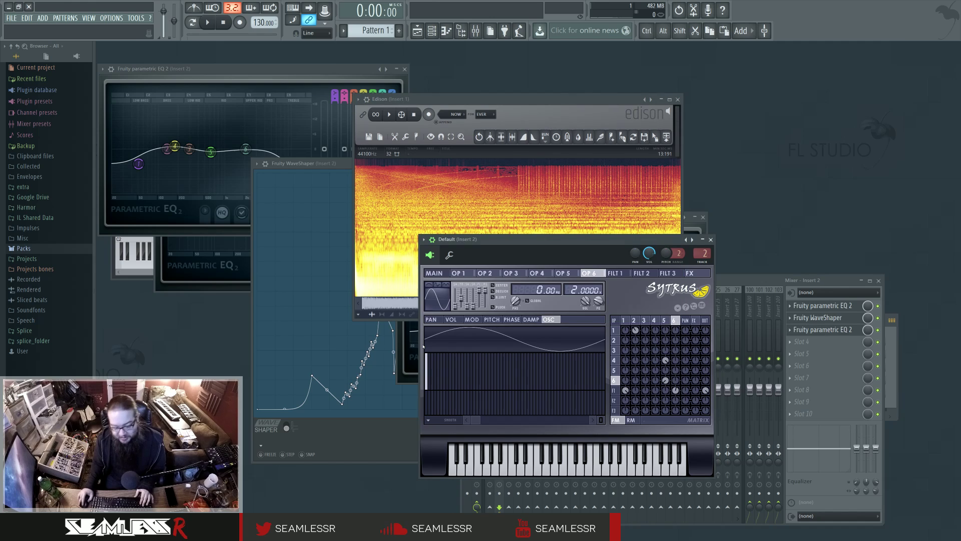
{"action": "key", "text": "d"}
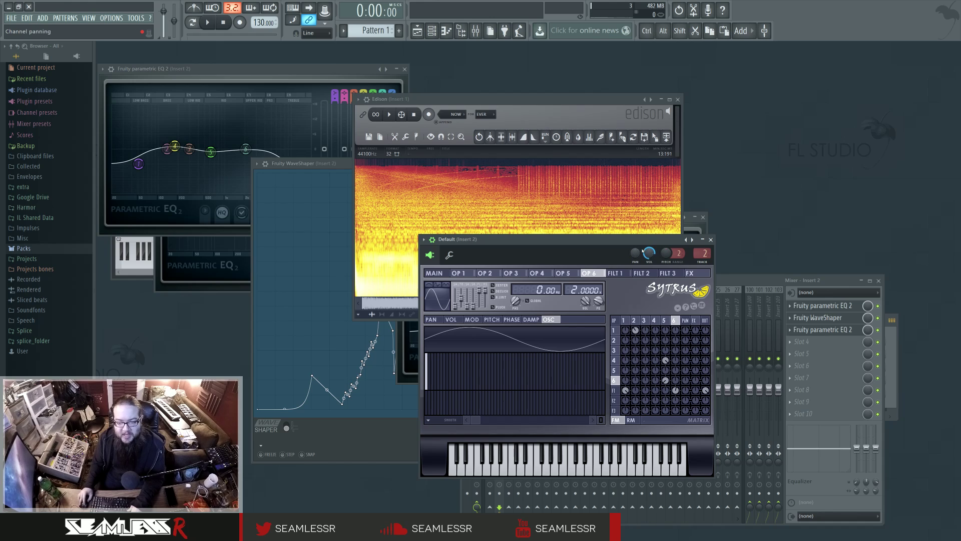
{"action": "left_click_drag", "start_coordinate": [640, 241], "coordinate": [614, 255]}
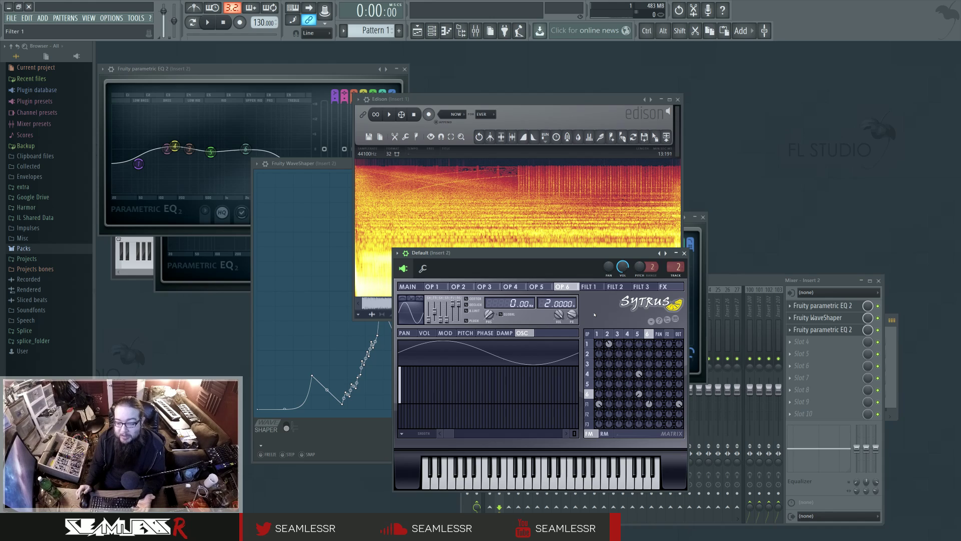
Show operator 1's oscillator and switch its harmonics editor to the denser display.
{"action": "left_click", "coordinate": [600, 332]}
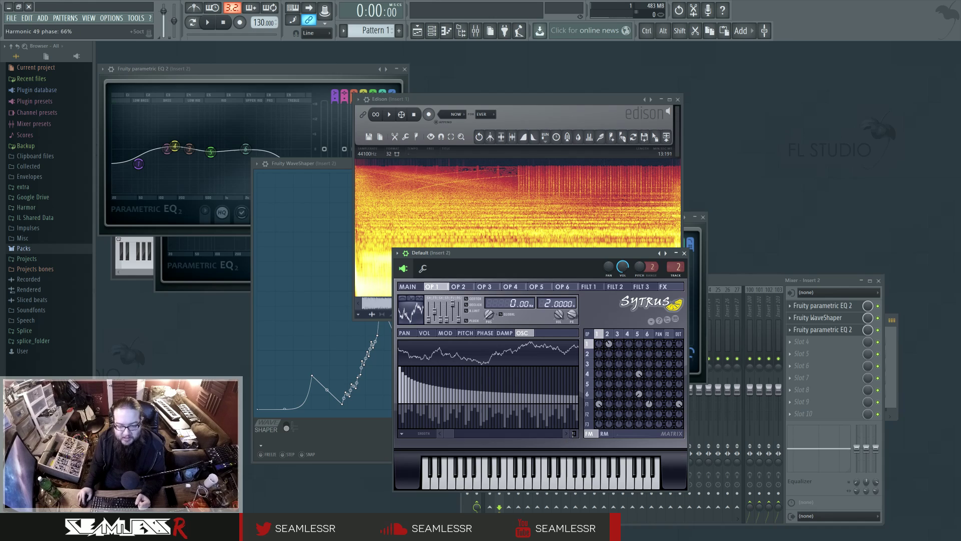
{"action": "left_click", "coordinate": [573, 433]}
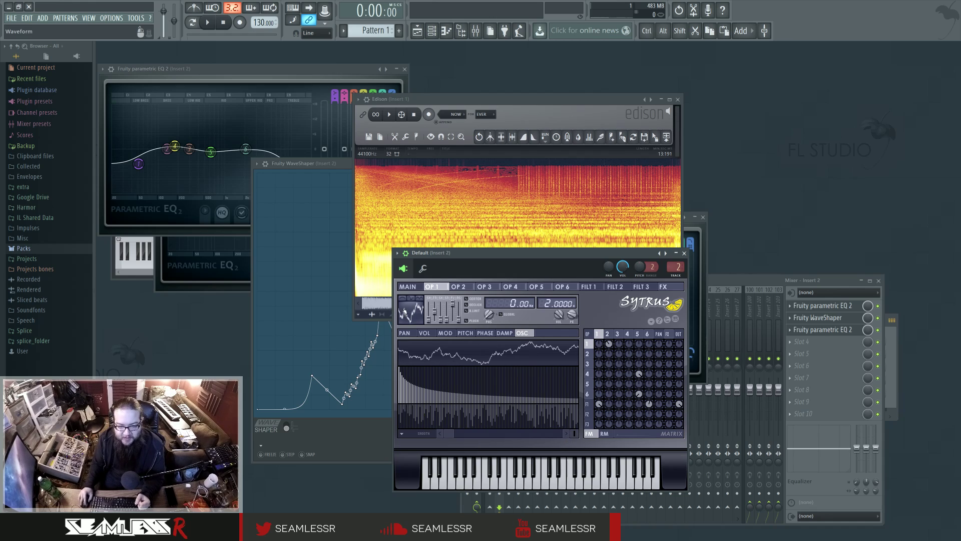
Try a saw, operator 1's complex waveform and a square on operator 4, return it to a sine, and view operator 2.
{"action": "left_click", "coordinate": [627, 334]}
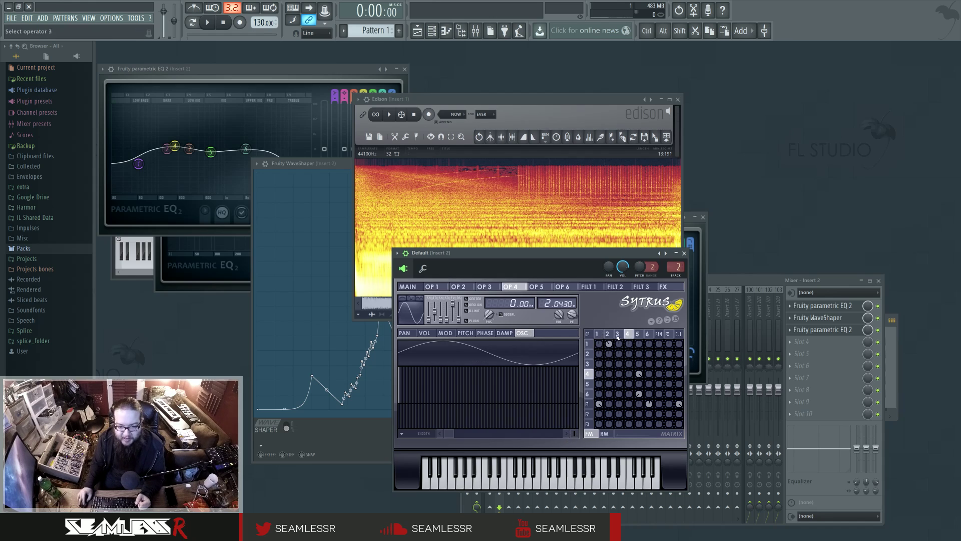
{"action": "left_click", "coordinate": [411, 298]}
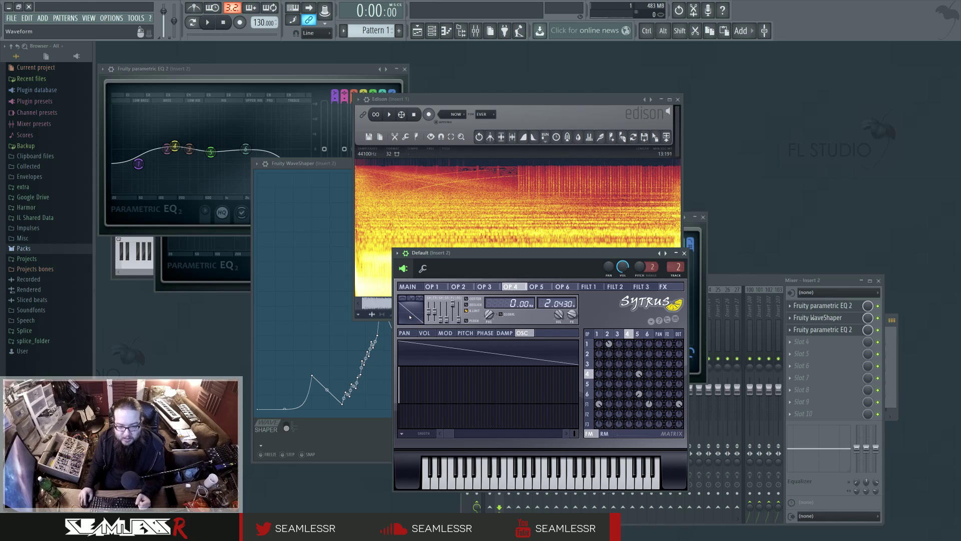
{"action": "left_click", "coordinate": [435, 358]}
{"action": "left_click", "coordinate": [402, 434]}
{"action": "left_click", "coordinate": [423, 347]}
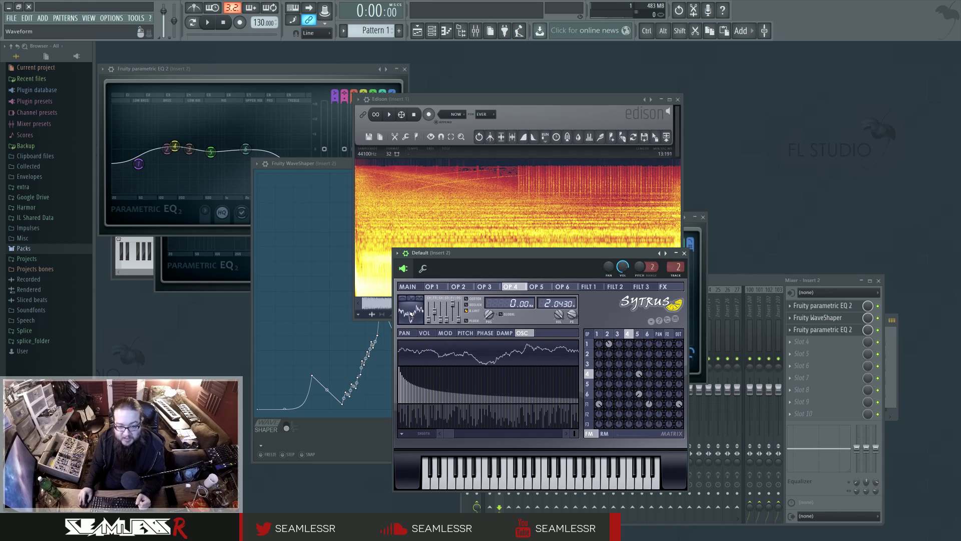
{"action": "left_click", "coordinate": [410, 313]}
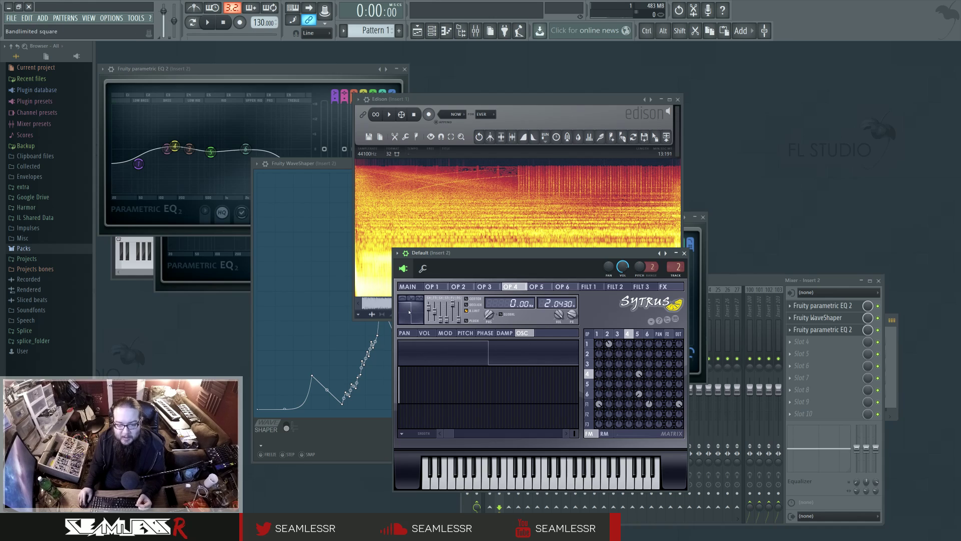
{"action": "left_click", "coordinate": [403, 299]}
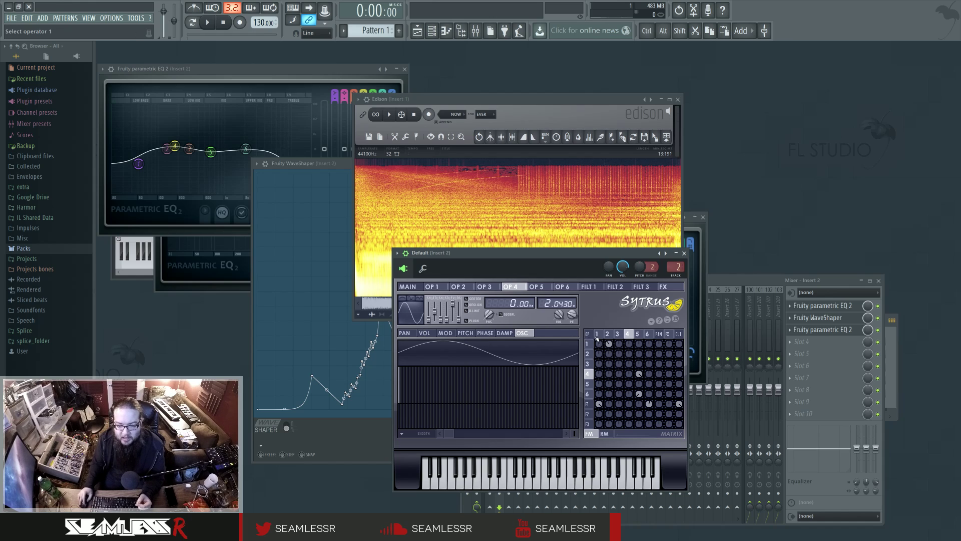
{"action": "left_click", "coordinate": [608, 334]}
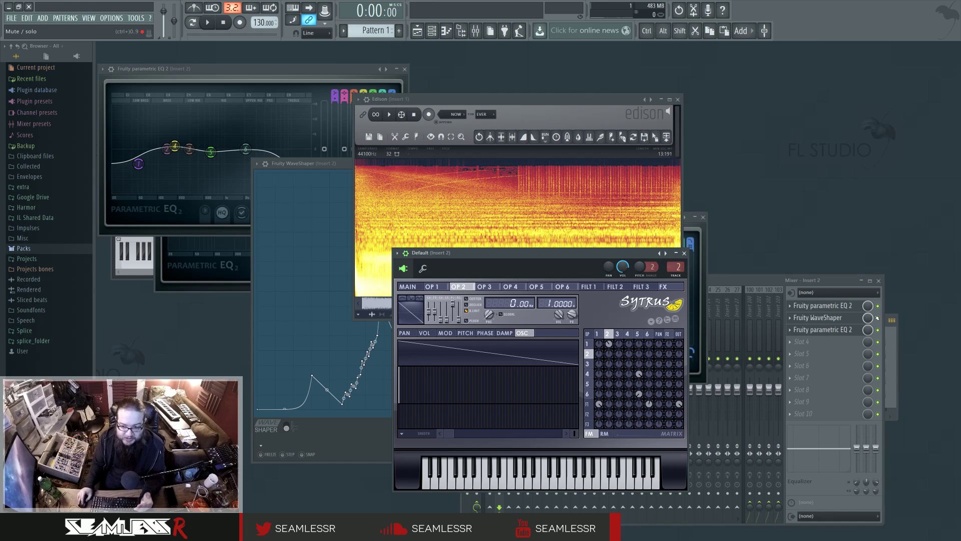
Open the first Fruity parametric EQ 2 on Insert 2 and bypass the Fruity WaveShaper and the second parametric EQ.
{"action": "left_click", "coordinate": [845, 306]}
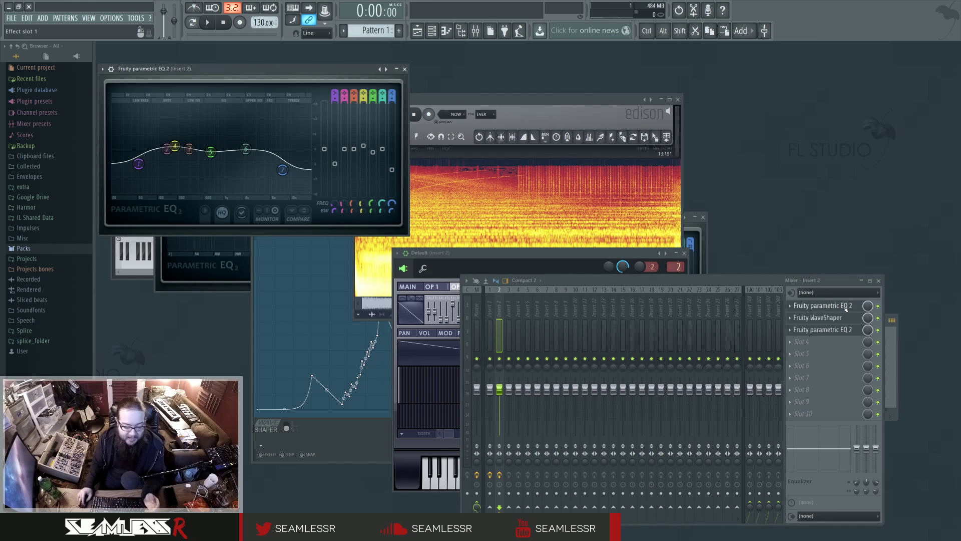
{"action": "left_click", "coordinate": [877, 317]}
{"action": "left_click", "coordinate": [877, 330]}
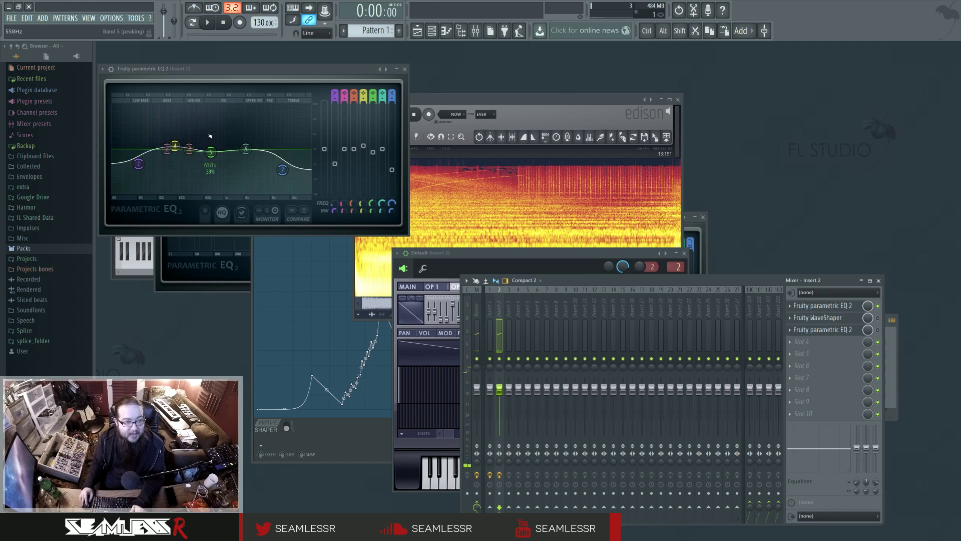
Remove operator 5's frequency modulation of operators 4 and 6 and operator 6's send to filter 1 in Sytrus.
{"action": "left_click", "coordinate": [572, 261]}
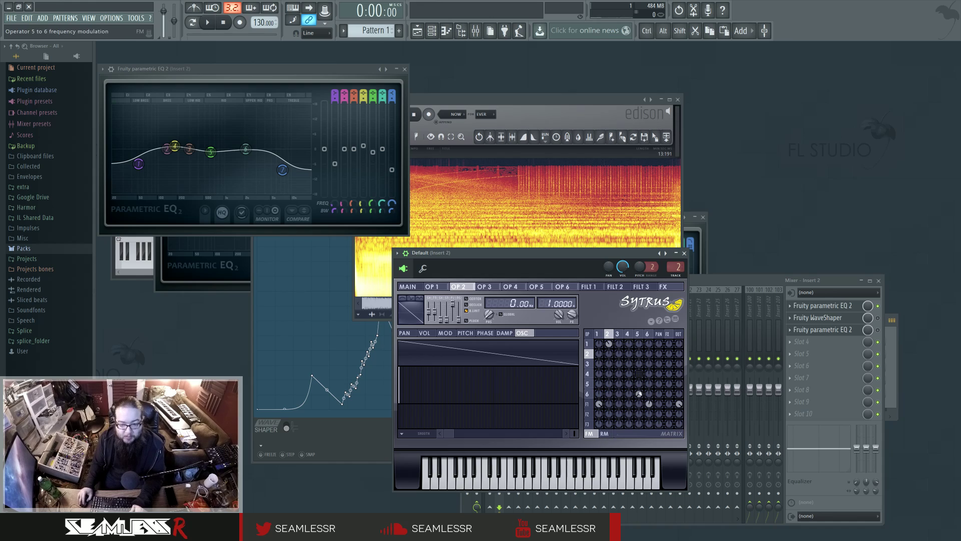
{"action": "left_click", "coordinate": [605, 433]}
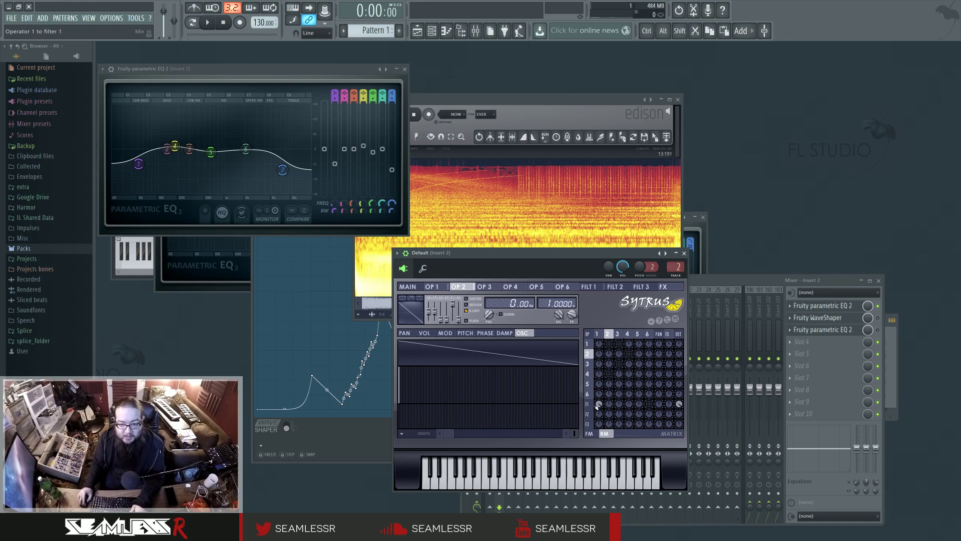
{"action": "left_click", "coordinate": [590, 434]}
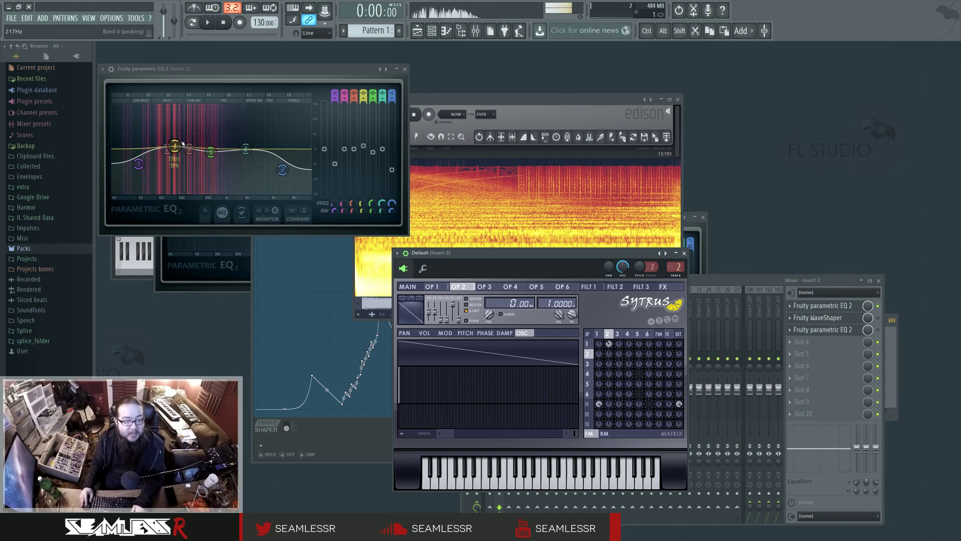
Check the Sytrus main settings and audition operator 1 with frequency modulation from operator 2.
{"action": "left_click", "coordinate": [404, 289]}
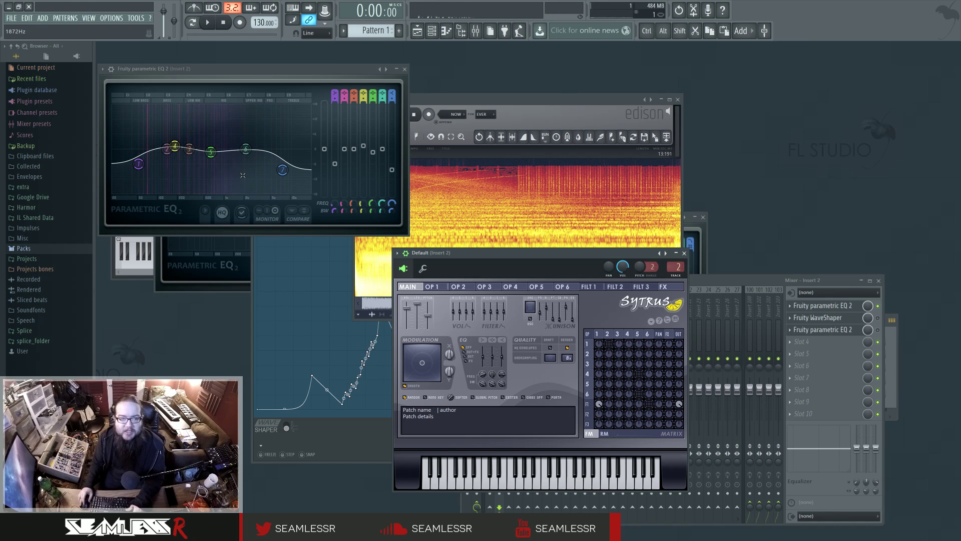
{"action": "left_click", "coordinate": [608, 334]}
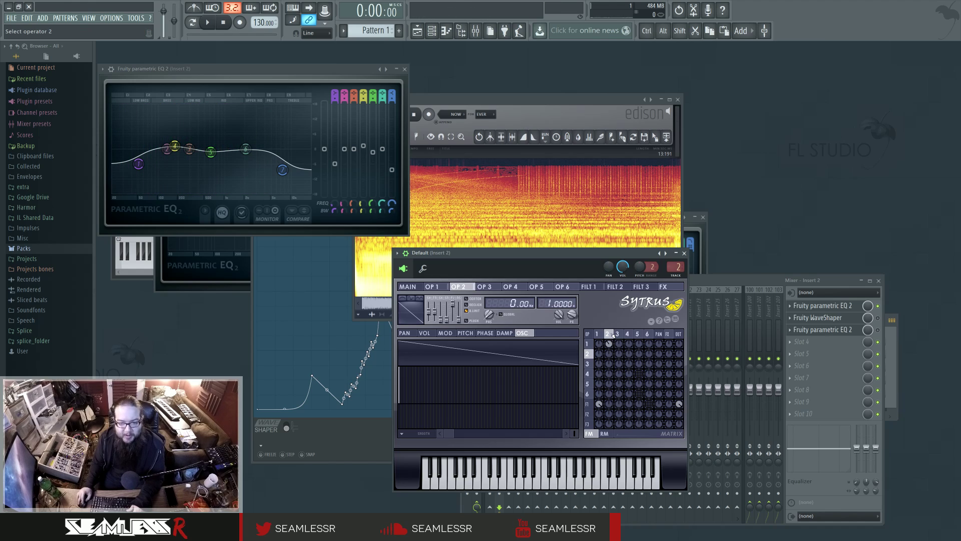
{"action": "left_click", "coordinate": [607, 339]}
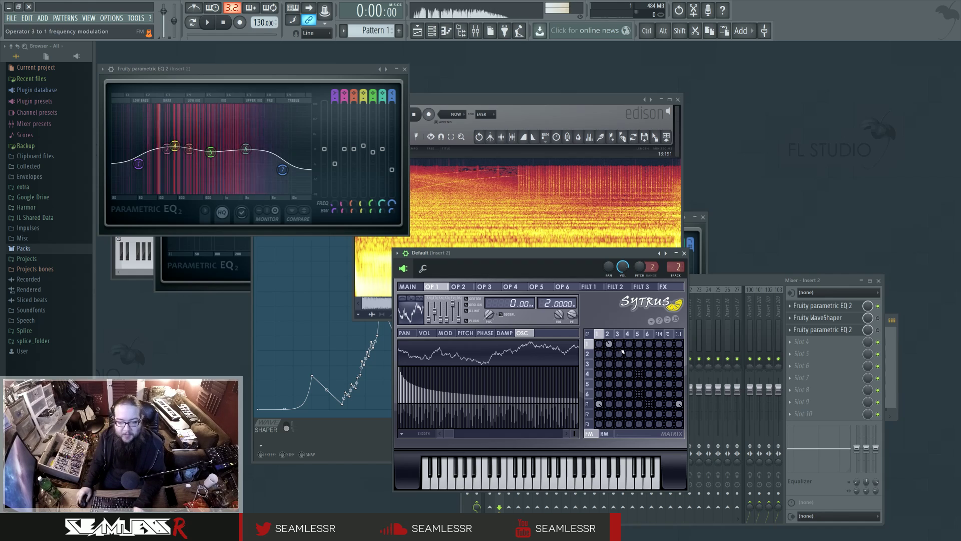
Add ring modulation from operator 2 to 1 and 4, operator 3 to 1 and itself, and operator 4 to 2.
{"action": "left_click", "coordinate": [602, 432]}
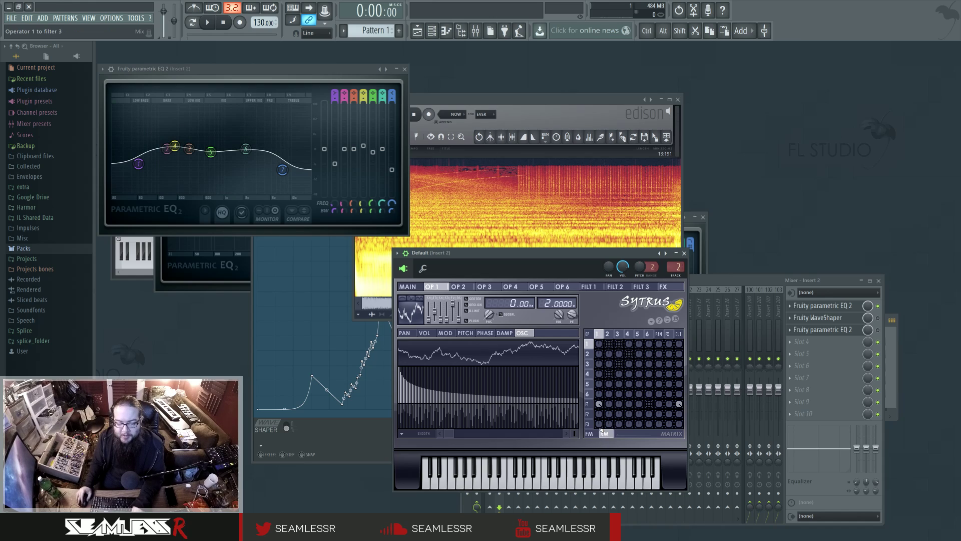
{"action": "left_click", "coordinate": [607, 333]}
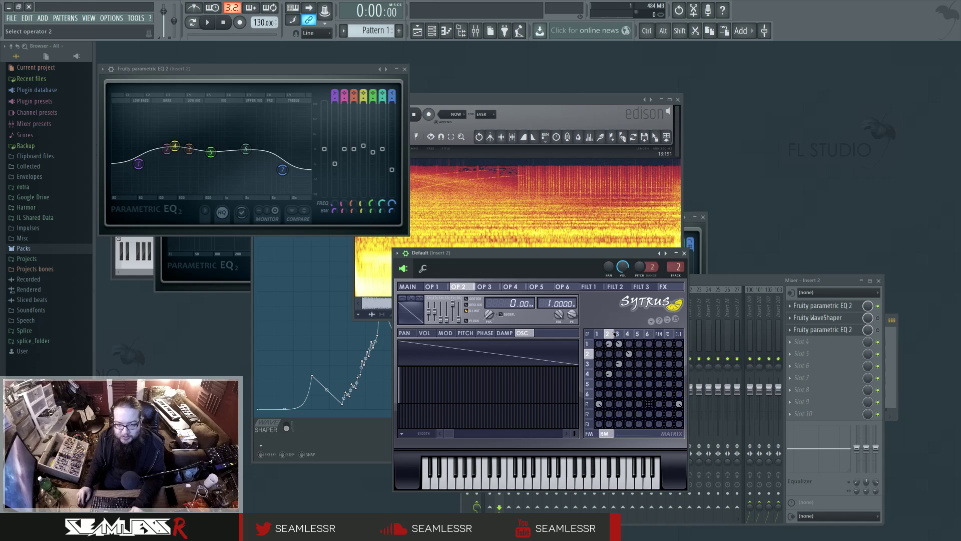
Examine operator 3's input modulation and its pitch LFO and unison settings, glancing at operator 4.
{"action": "left_click", "coordinate": [617, 333]}
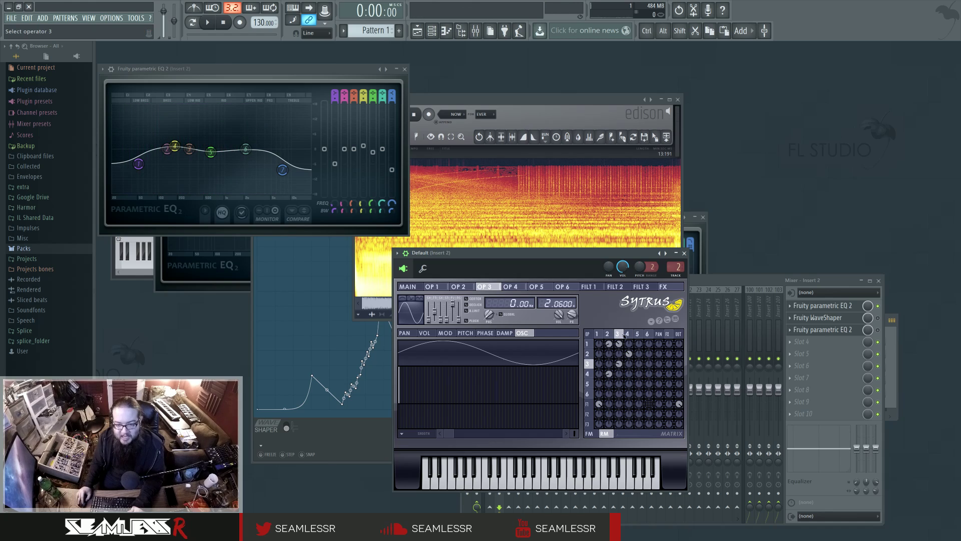
{"action": "left_click", "coordinate": [628, 333]}
{"action": "left_click", "coordinate": [618, 334]}
{"action": "left_click", "coordinate": [453, 333]}
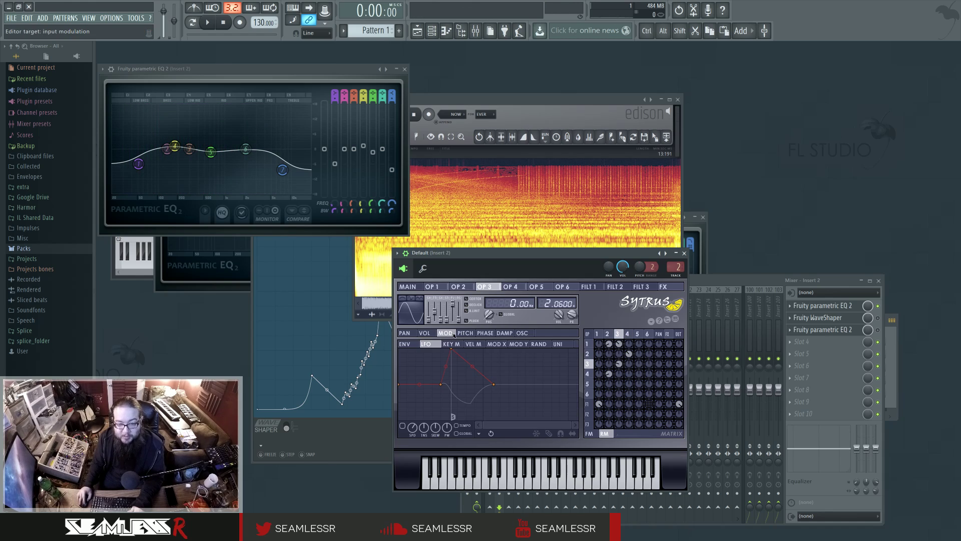
{"action": "left_click", "coordinate": [465, 333]}
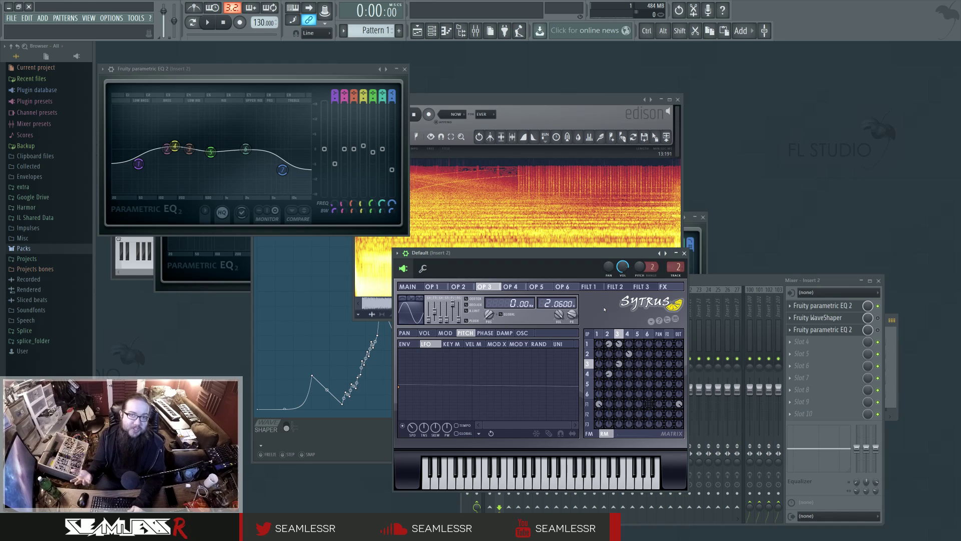
{"action": "left_click", "coordinate": [557, 344]}
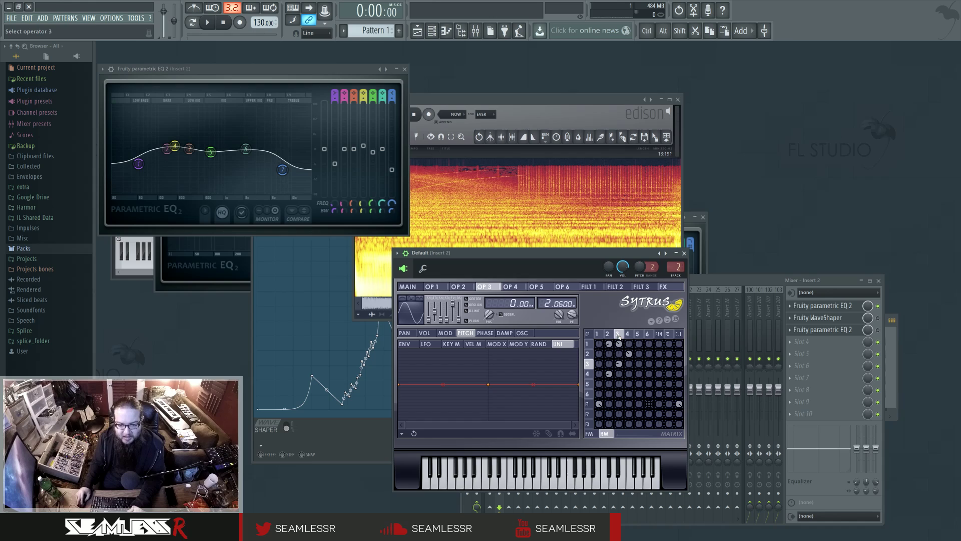
Compare the unison curves for input modulation on operators 2, 3 and 4.
{"action": "left_click", "coordinate": [445, 332]}
{"action": "left_click", "coordinate": [424, 333]}
{"action": "left_click", "coordinate": [444, 332]}
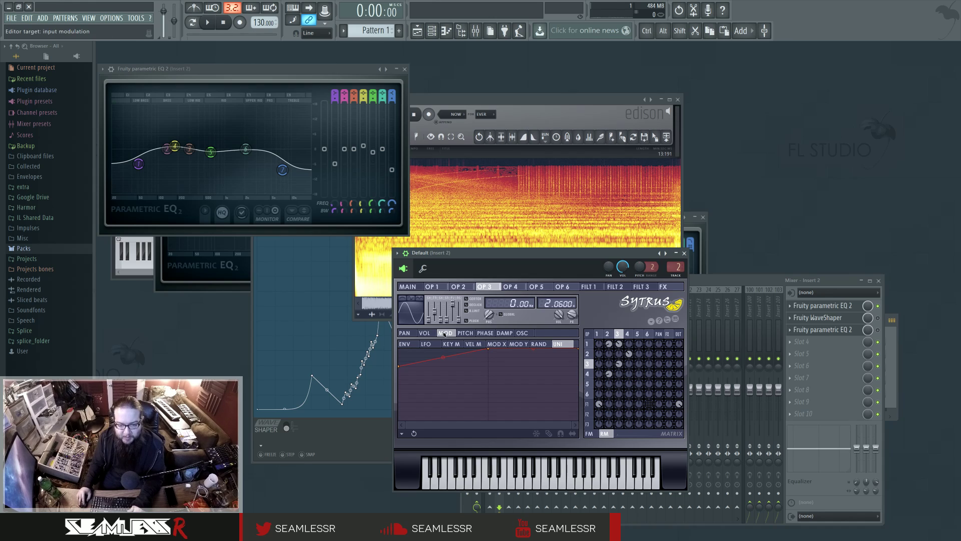
{"action": "left_click", "coordinate": [608, 334]}
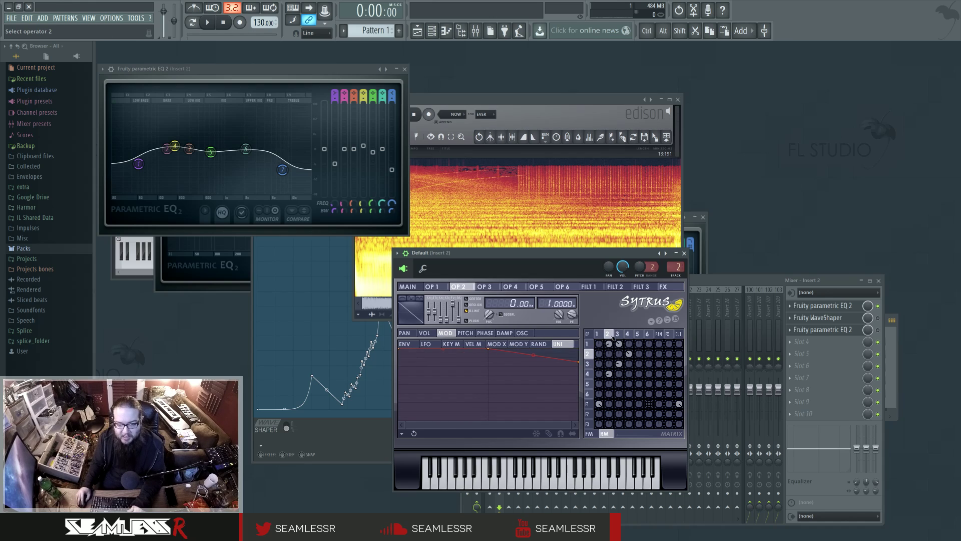
{"action": "left_click", "coordinate": [617, 334]}
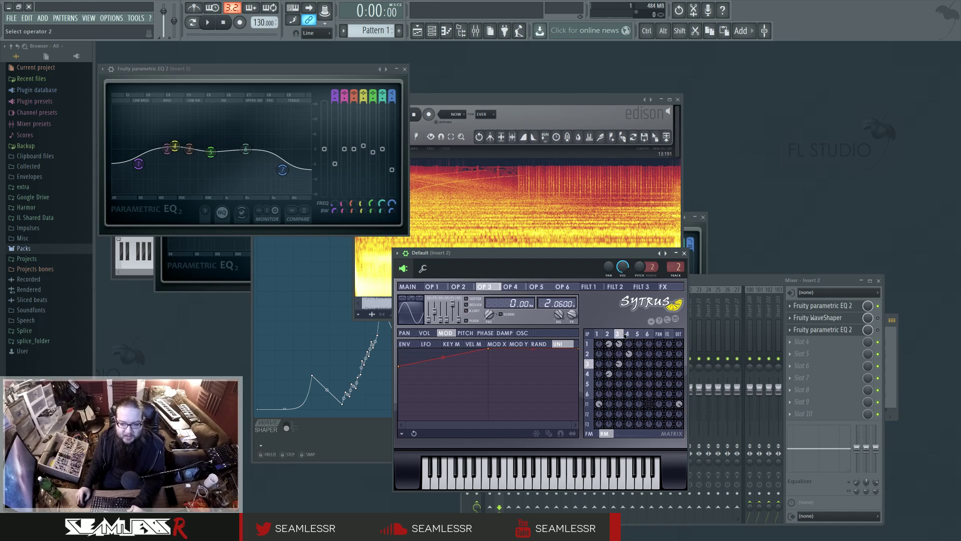
{"action": "left_click", "coordinate": [627, 335]}
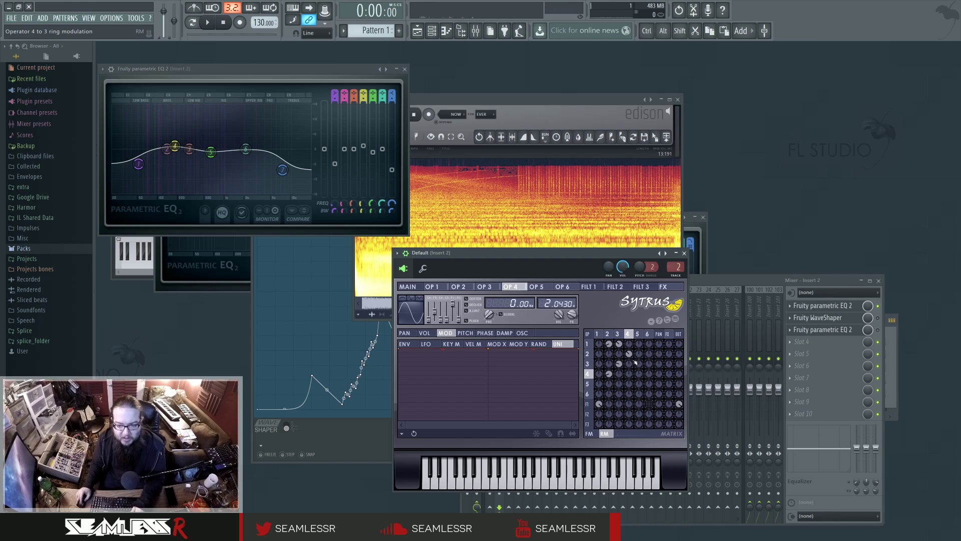
Set the unison order to 2 in the main settings and enable operator 6's send to filter 1.
{"action": "left_click", "coordinate": [408, 287]}
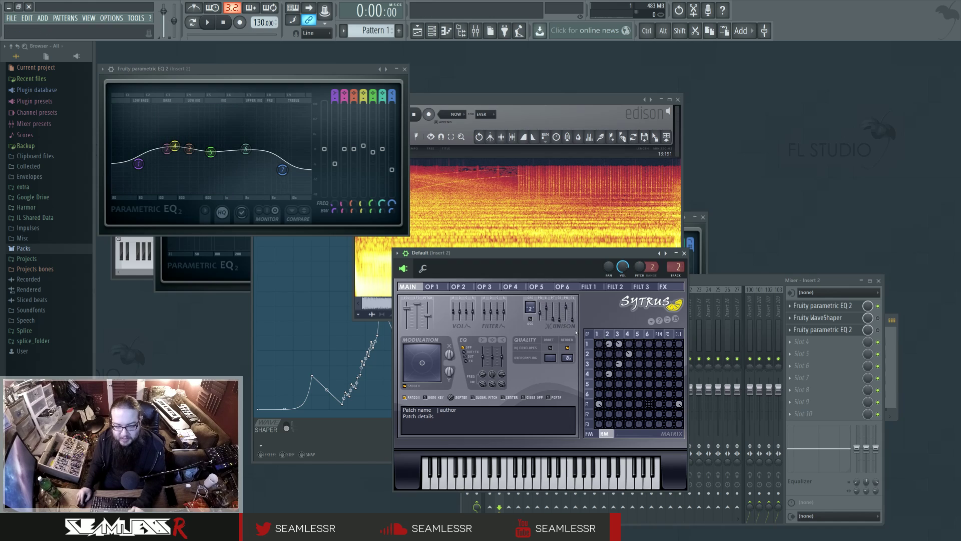
{"action": "right_click", "coordinate": [649, 406]}
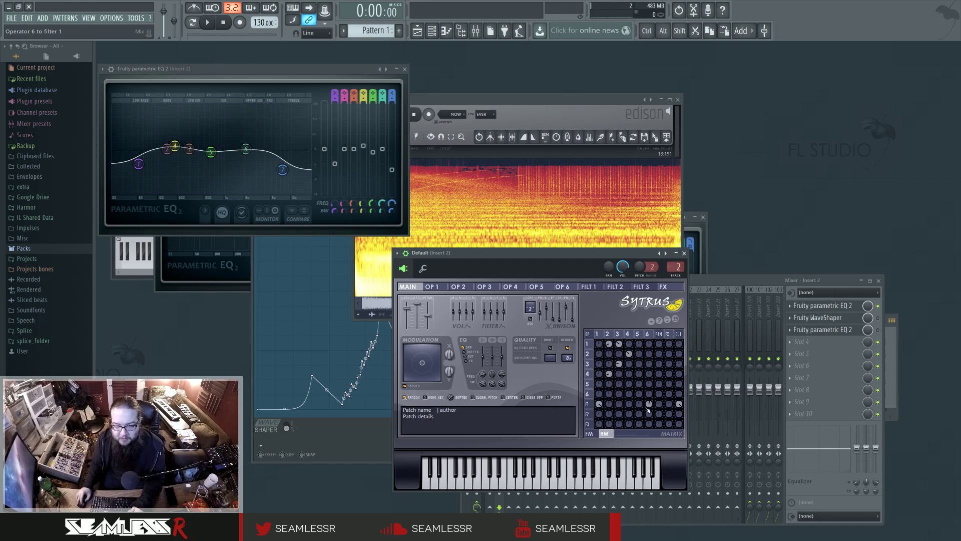
Open filter 1's cutoff envelope for review.
{"action": "left_click", "coordinate": [589, 407]}
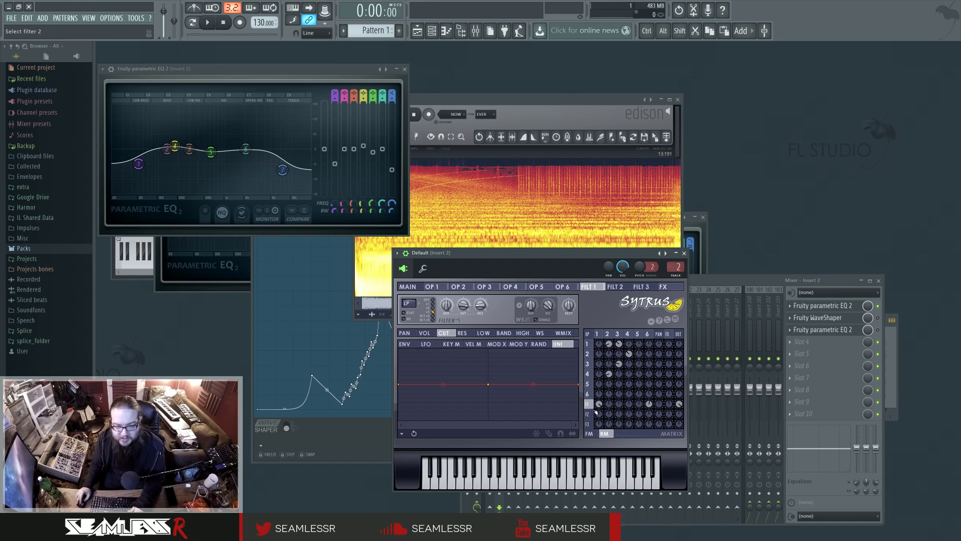
{"action": "left_click", "coordinate": [405, 344]}
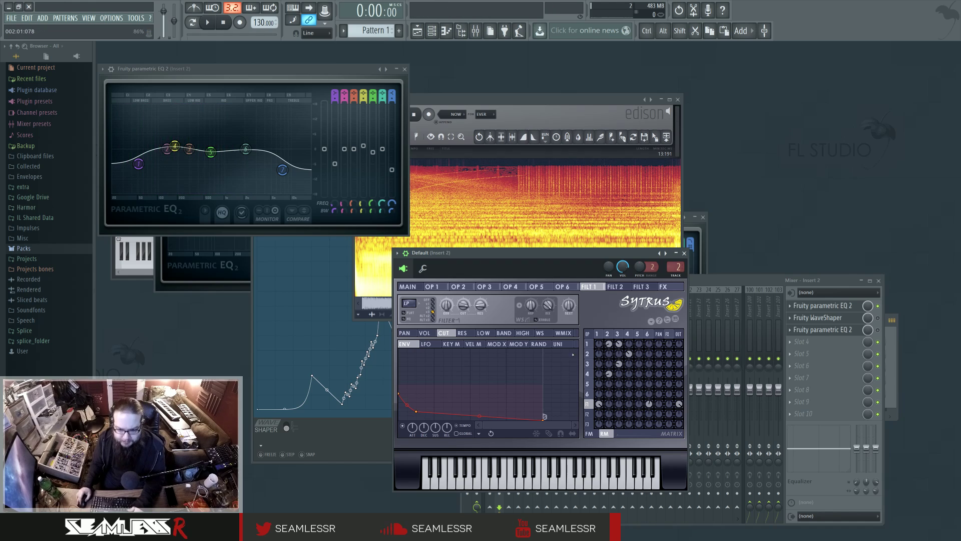
Examine operator 5's modulation envelope with the FM matrix shown, then check the first parametric EQ on insert 2.
{"action": "left_click", "coordinate": [589, 433]}
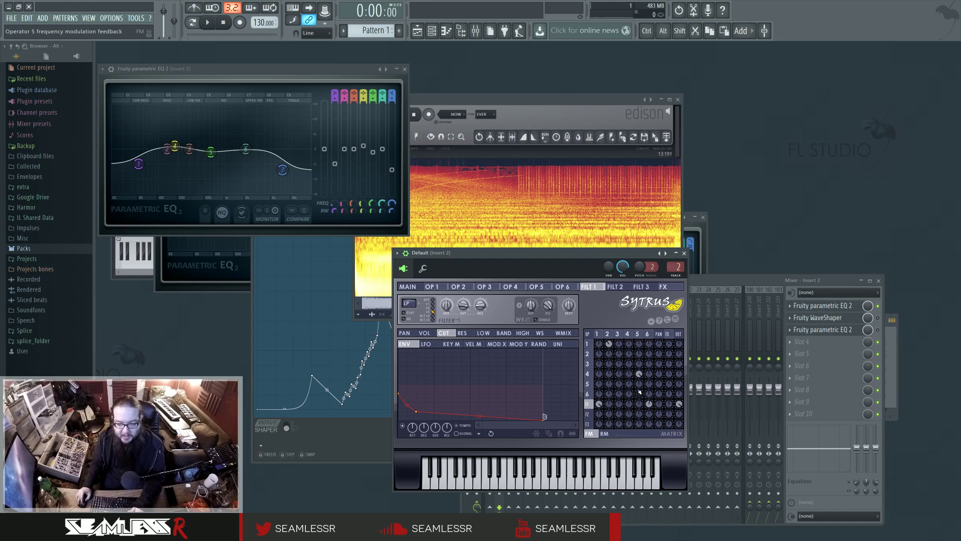
{"action": "left_click", "coordinate": [638, 334]}
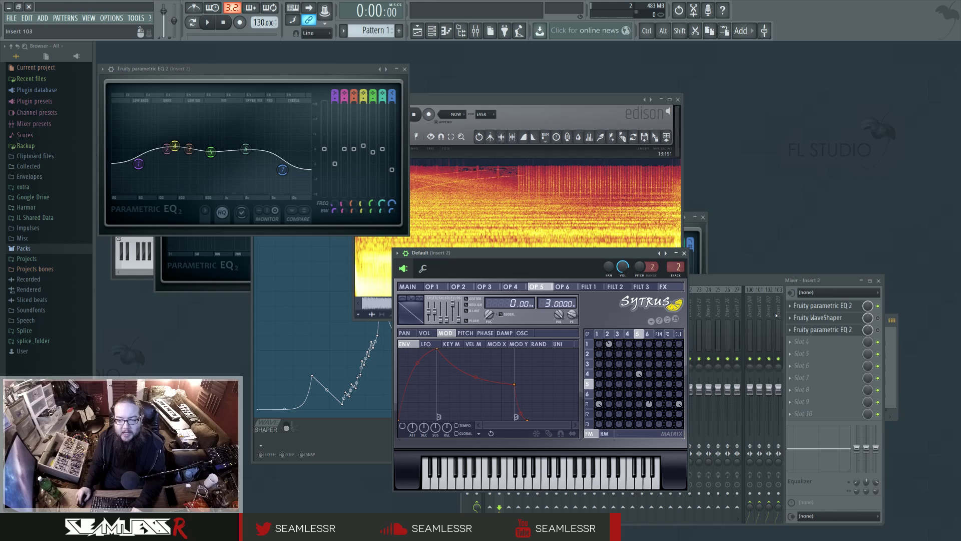
{"action": "left_click", "coordinate": [844, 306]}
{"action": "left_click", "coordinate": [844, 306]}
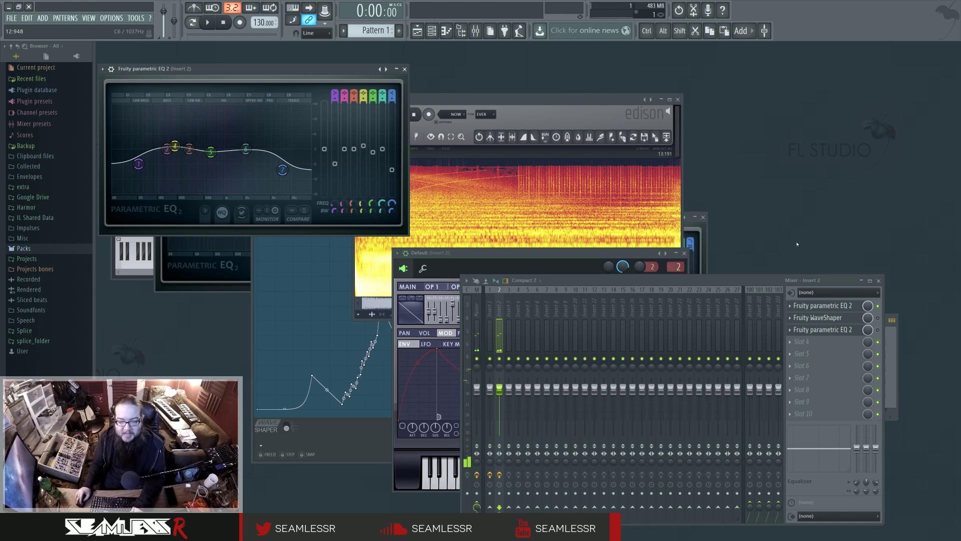
Lower insert 2's mixer fader and enlarge its Fruity WaveShaper window to inspect the curve.
{"action": "left_click", "coordinate": [821, 318]}
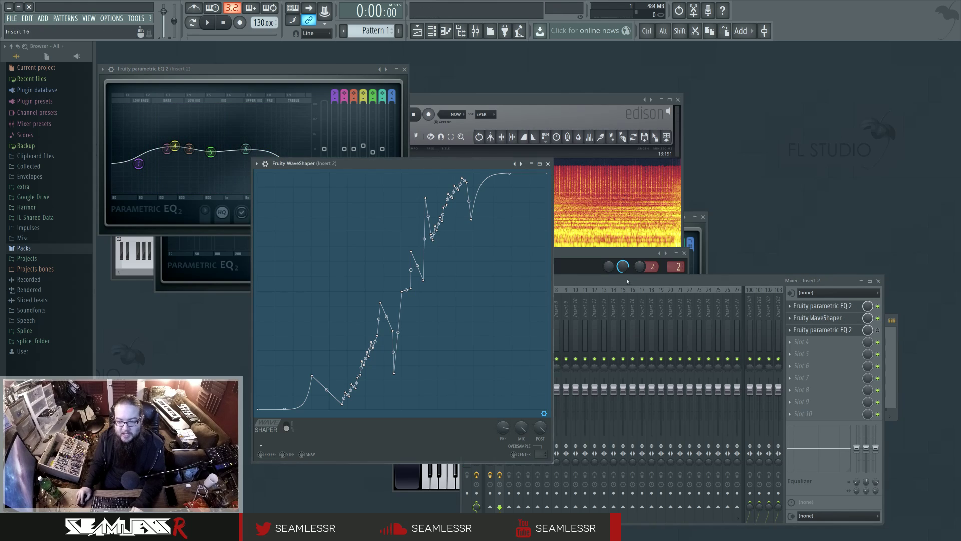
{"action": "left_click_drag", "start_coordinate": [499, 389], "coordinate": [499, 414]}
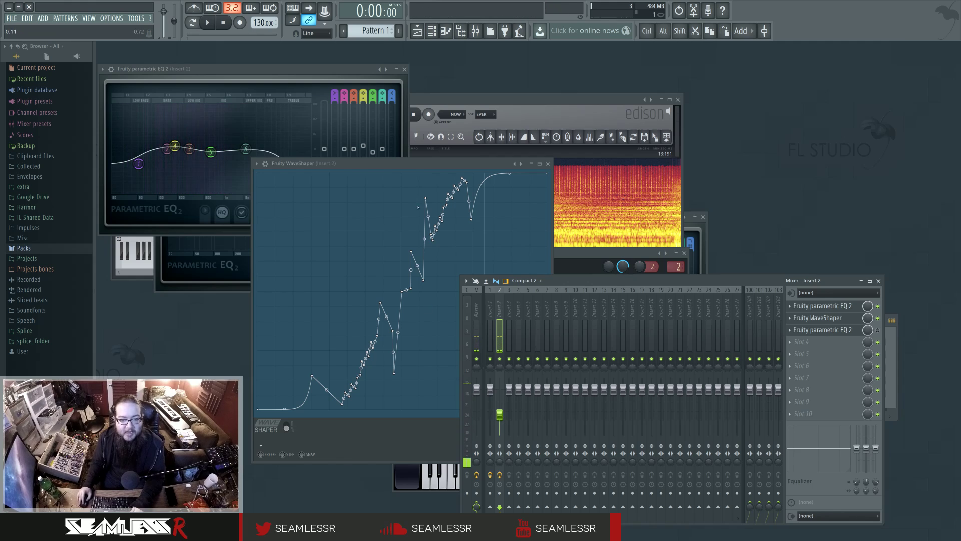
{"action": "left_click", "coordinate": [427, 166]}
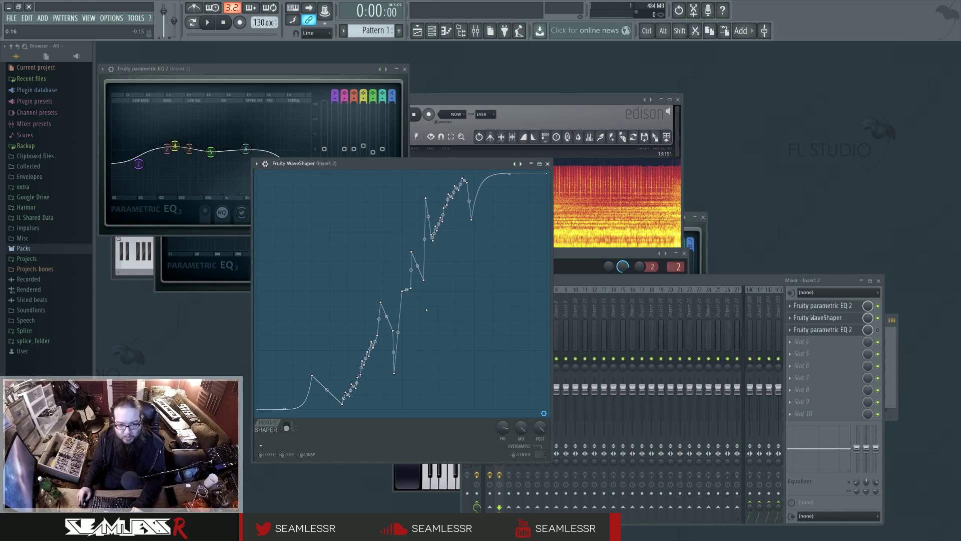
{"action": "left_click_drag", "start_coordinate": [550, 463], "coordinate": [823, 501]}
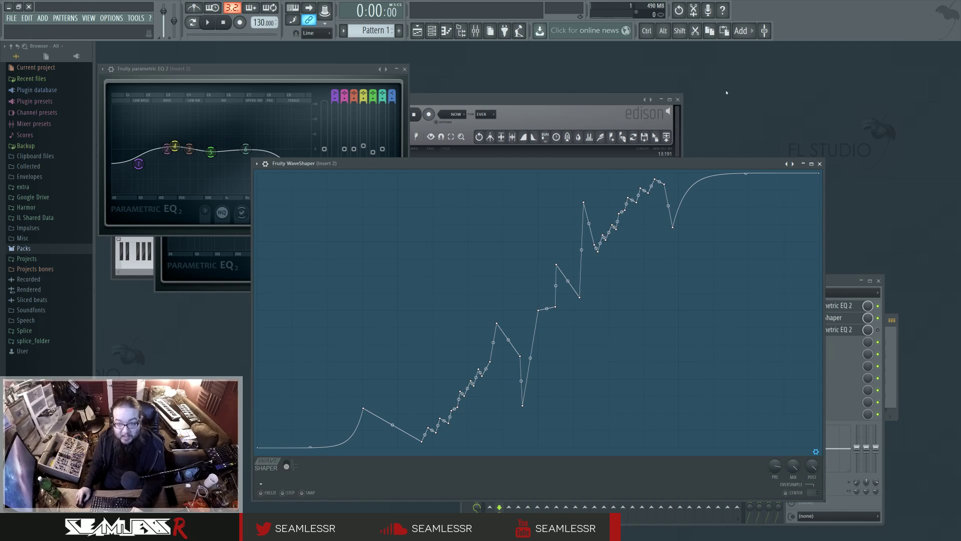
Load a second Fruity WaveShaper on the master track and enlarge its window.
{"action": "left_click_drag", "start_coordinate": [552, 276], "coordinate": [874, 25]}
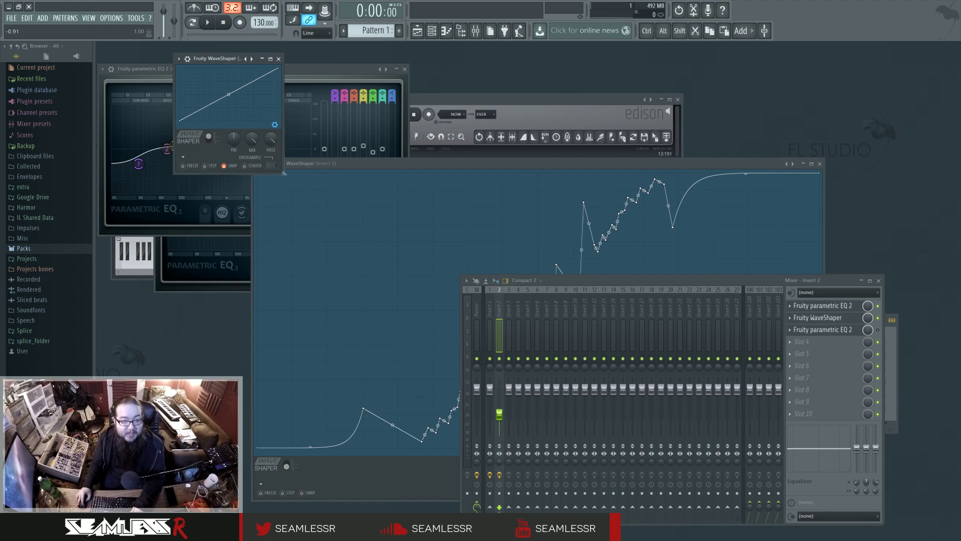
{"action": "left_click_drag", "start_coordinate": [280, 171], "coordinate": [623, 425]}
{"action": "left_click_drag", "start_coordinate": [389, 62], "coordinate": [617, 99]}
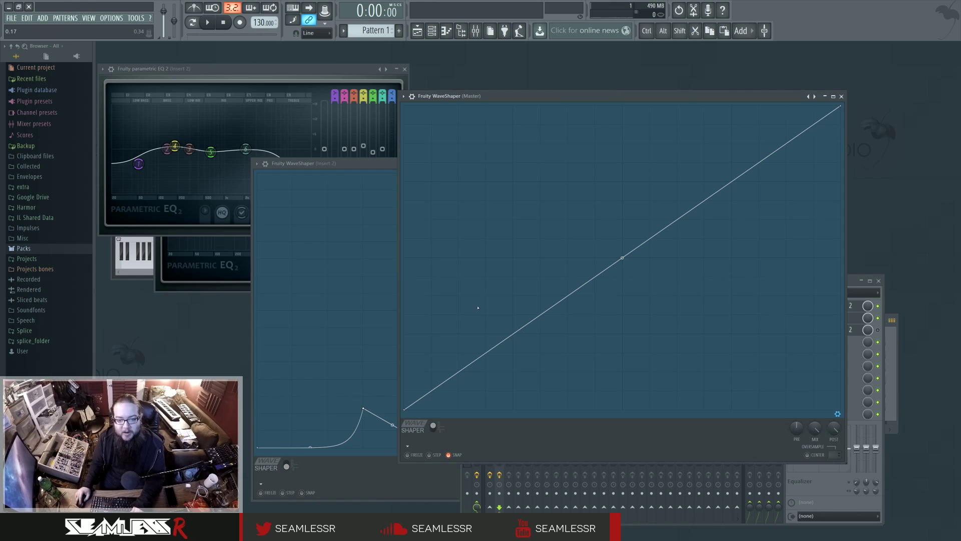
Reshape the master waveshaper's line with a tall peak and a low dip near its start, and try bending the remaining segment.
{"action": "right_click", "coordinate": [514, 333]}
{"action": "right_click", "coordinate": [460, 297]}
{"action": "left_click_drag", "start_coordinate": [459, 297], "coordinate": [444, 204]}
{"action": "left_click_drag", "start_coordinate": [513, 334], "coordinate": [453, 373]}
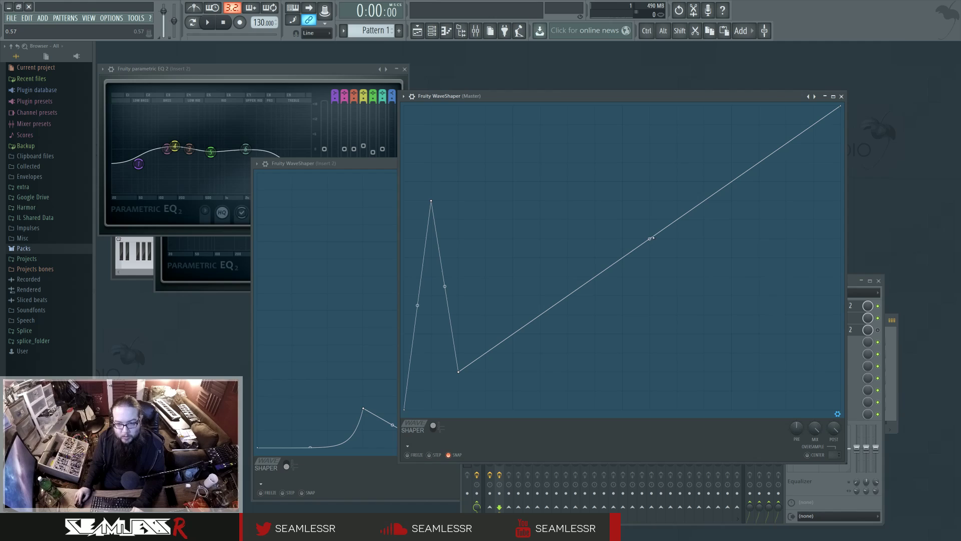
{"action": "left_click_drag", "start_coordinate": [651, 239], "coordinate": [650, 171]}
{"action": "right_click", "coordinate": [650, 172]}
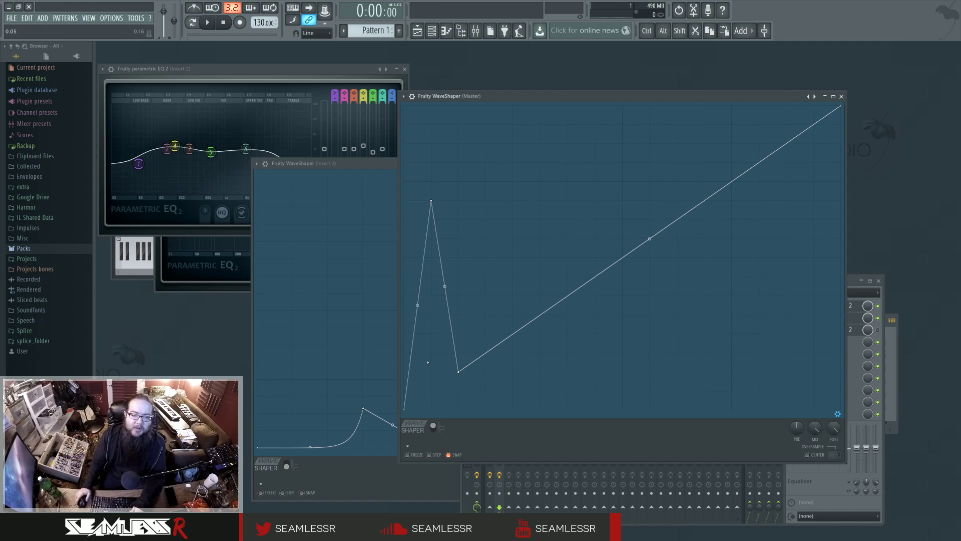
Close the Fruity WaveShaper on the master track and remove it from its effect slot.
{"action": "left_click", "coordinate": [841, 96]}
{"action": "left_click", "coordinate": [479, 312]}
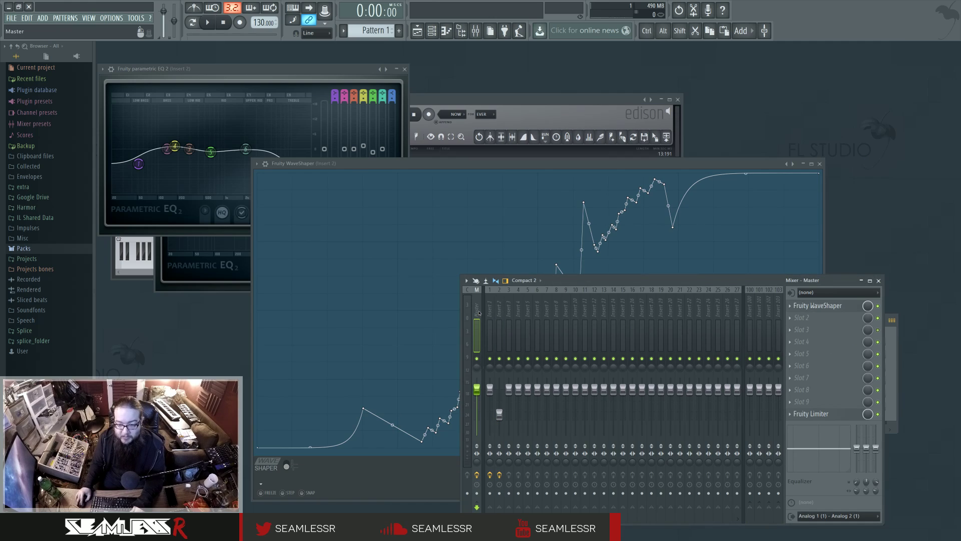
{"action": "left_click", "coordinate": [829, 42]}
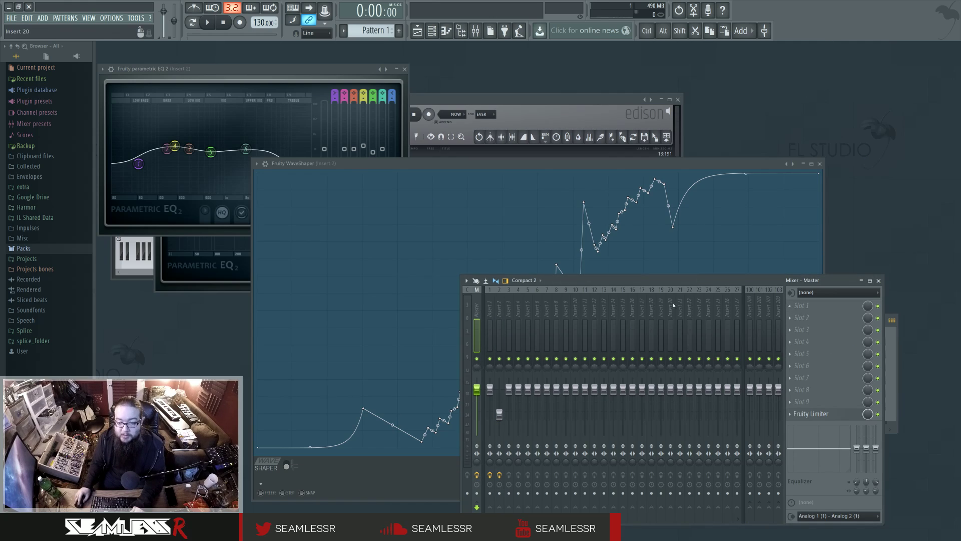
Return to insert 2 and review its Fruity WaveShaper curve alongside the mixer.
{"action": "left_click", "coordinate": [500, 320]}
{"action": "double_click", "coordinate": [825, 317]}
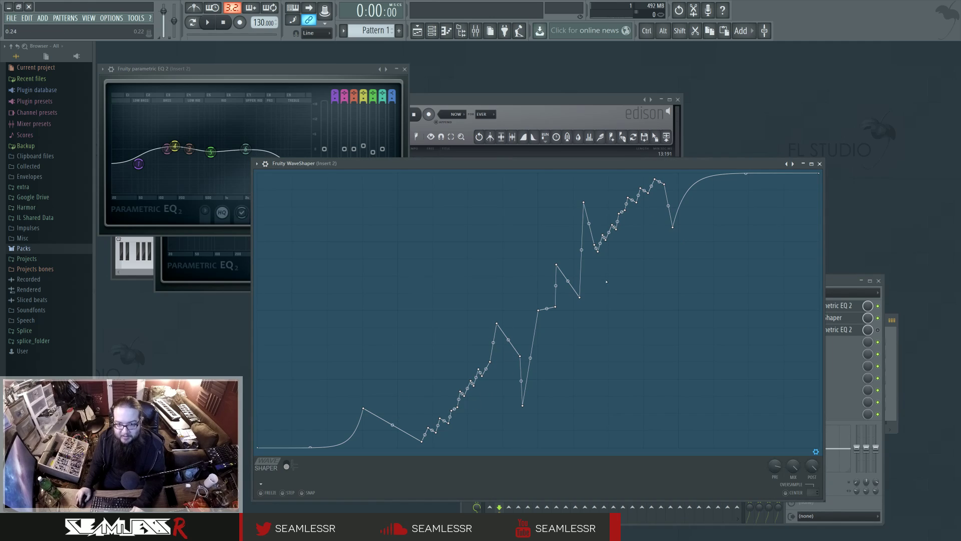
{"action": "left_click", "coordinate": [845, 288]}
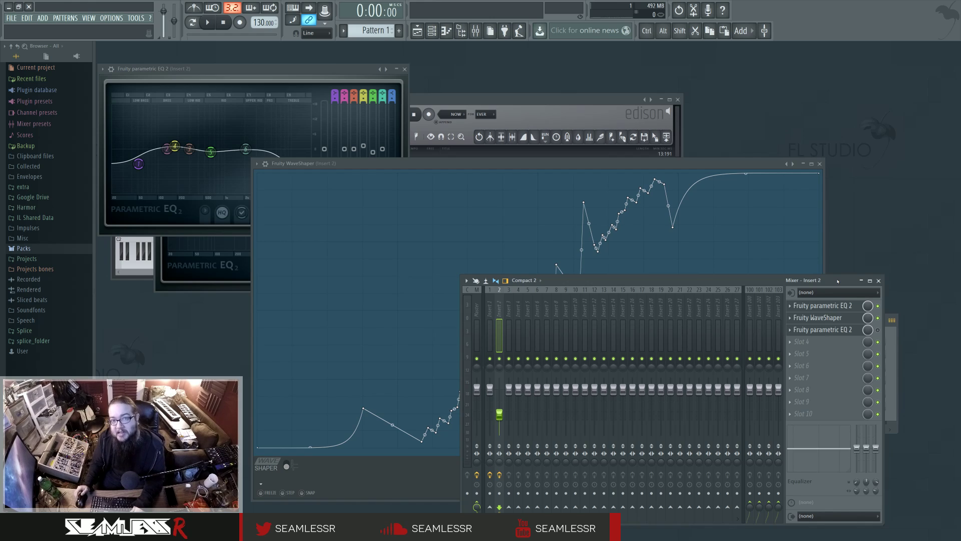
Switch off the parametric EQ in insert 2's slot 3 and bring the Fruity WaveShaper back into view.
{"action": "left_click", "coordinate": [845, 330]}
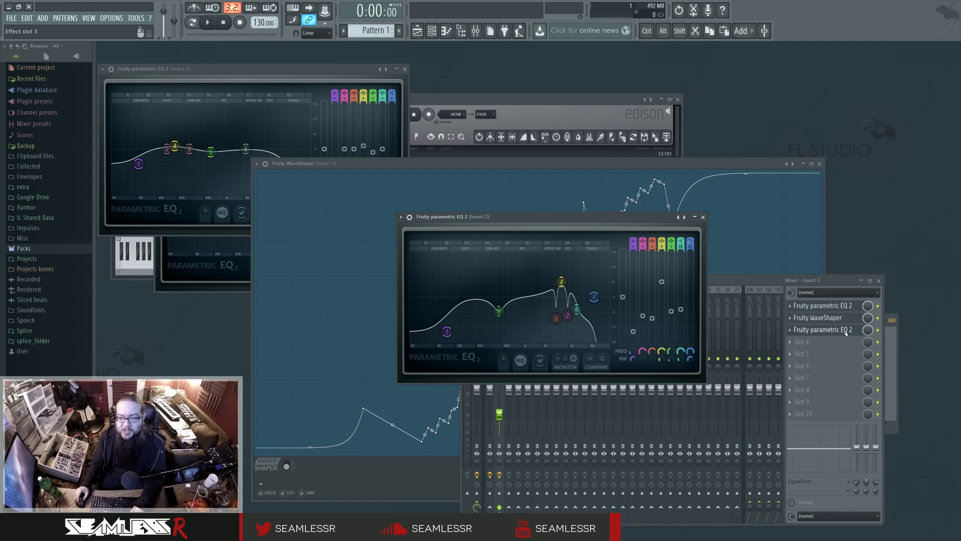
{"action": "left_click", "coordinate": [878, 330]}
{"action": "left_click", "coordinate": [842, 319]}
{"action": "left_click", "coordinate": [842, 319]}
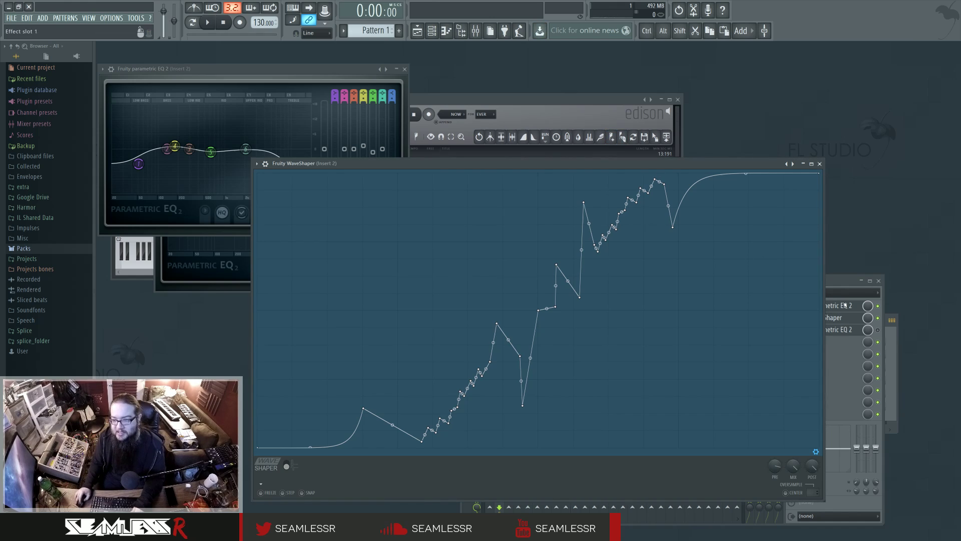
Move the channel rack out of the way and make insert 2's Fruity WaveShaper window narrower and taller.
{"action": "left_click", "coordinate": [447, 31]}
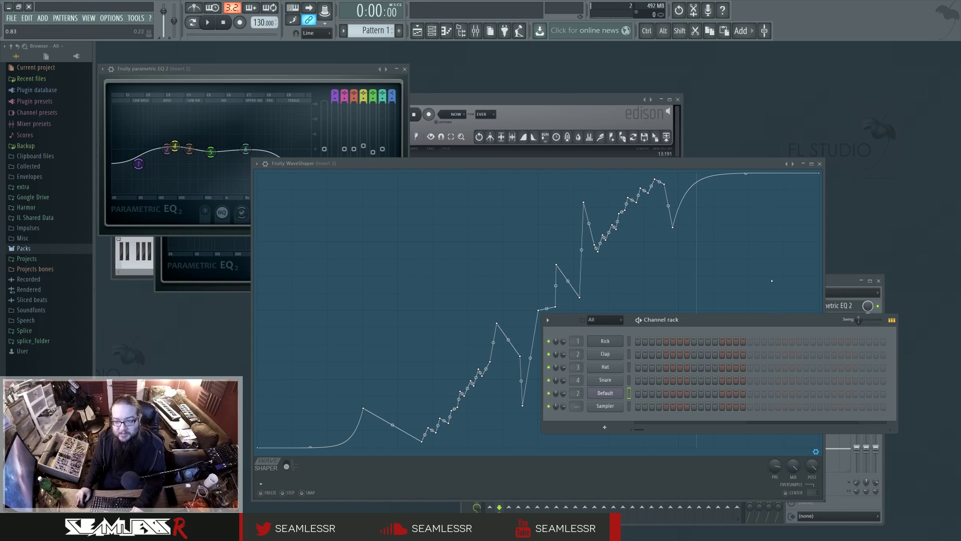
{"action": "left_click_drag", "start_coordinate": [779, 322], "coordinate": [326, 407]}
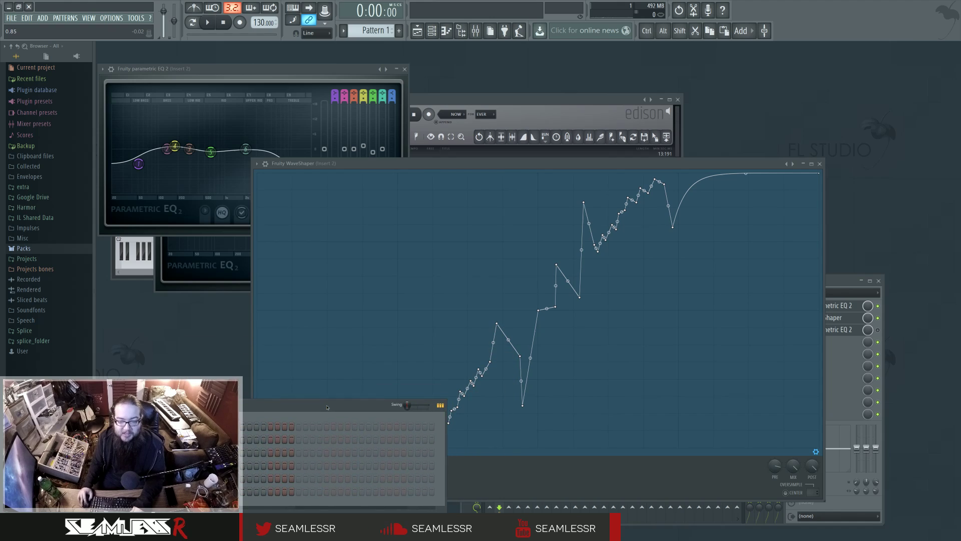
{"action": "left_click", "coordinate": [620, 165]}
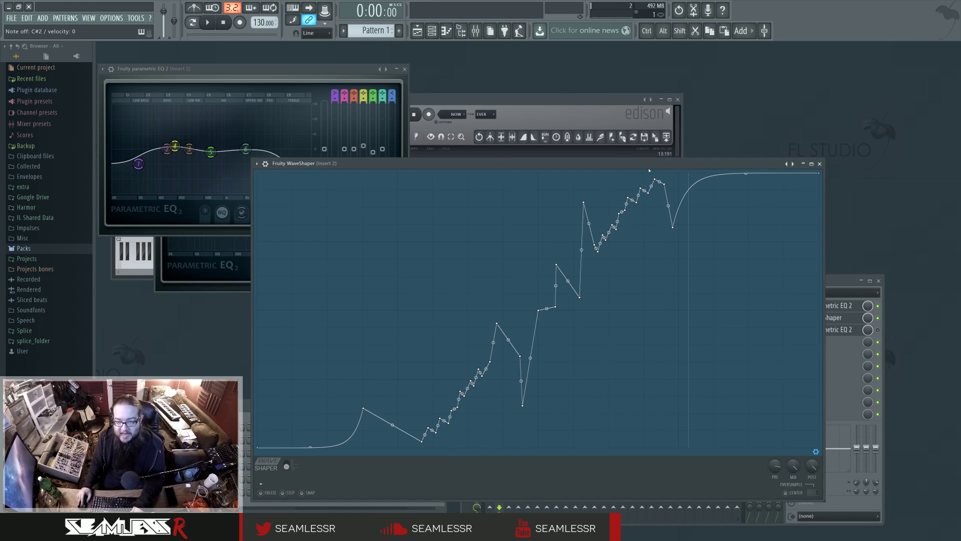
{"action": "left_click_drag", "start_coordinate": [822, 161], "coordinate": [704, 93]}
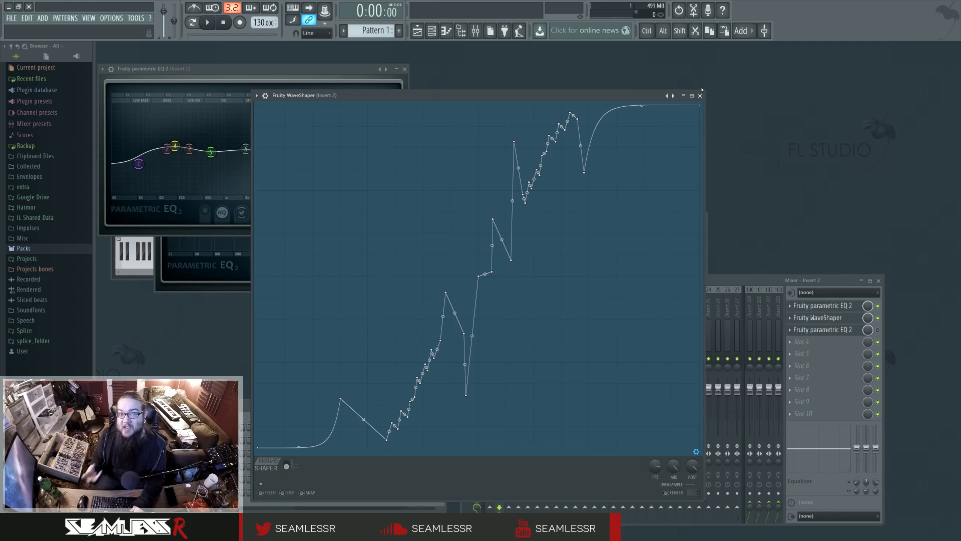
Open the parametric EQ in insert 2's slot 3 and enable it.
{"action": "left_click", "coordinate": [823, 329]}
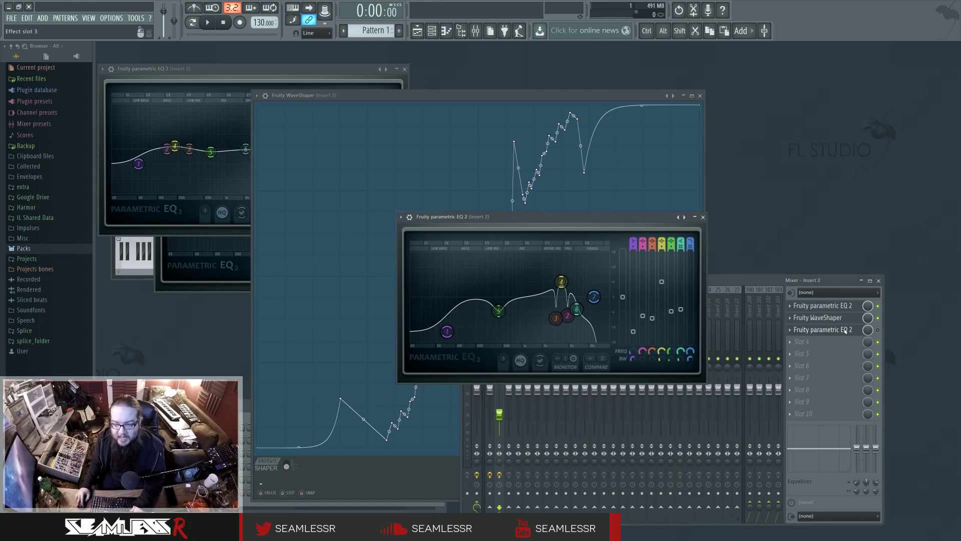
{"action": "left_click", "coordinate": [878, 331]}
{"action": "left_click", "coordinate": [619, 223]}
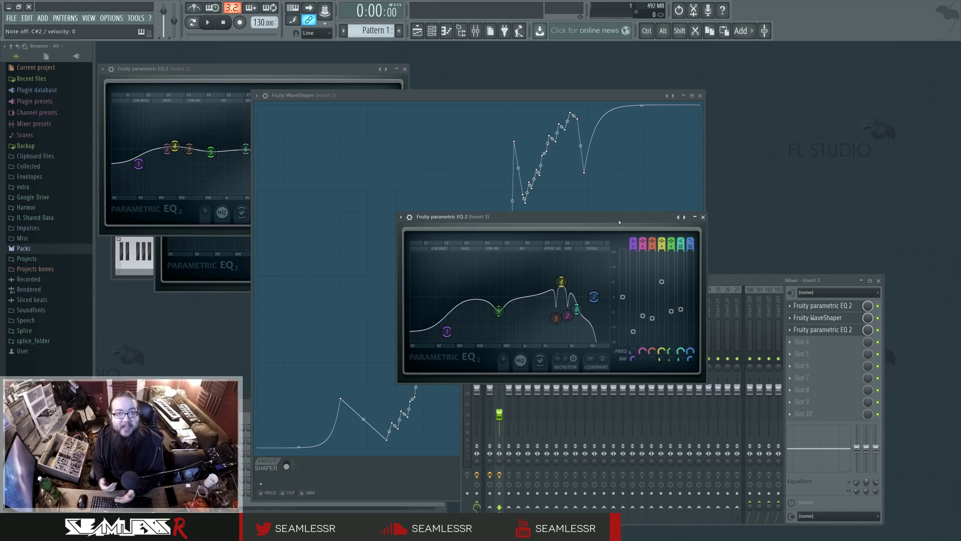
Load Fruity Convolver into insert 2's slot 4 and check its equalizer and impulse views.
{"action": "left_click", "coordinate": [796, 344]}
{"action": "left_click", "coordinate": [862, 144]}
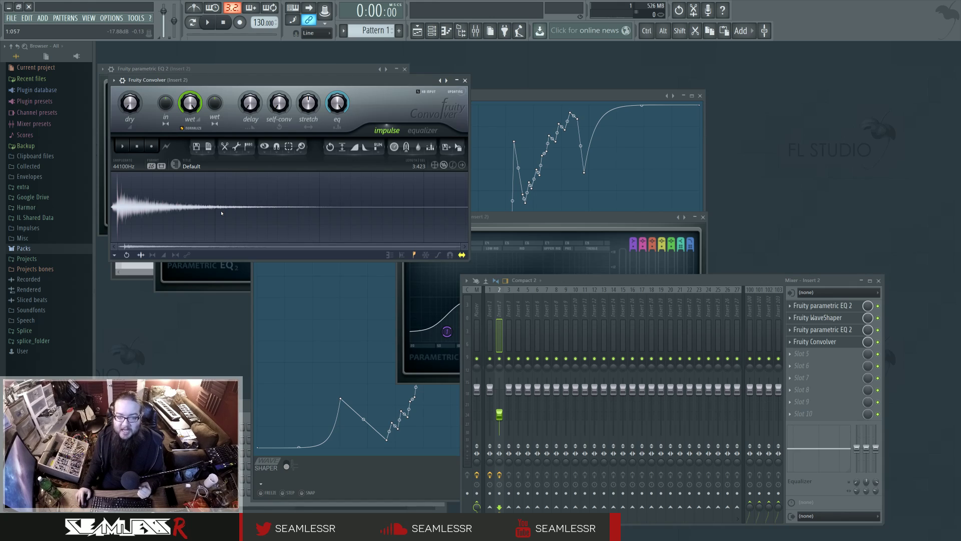
{"action": "left_click", "coordinate": [423, 130]}
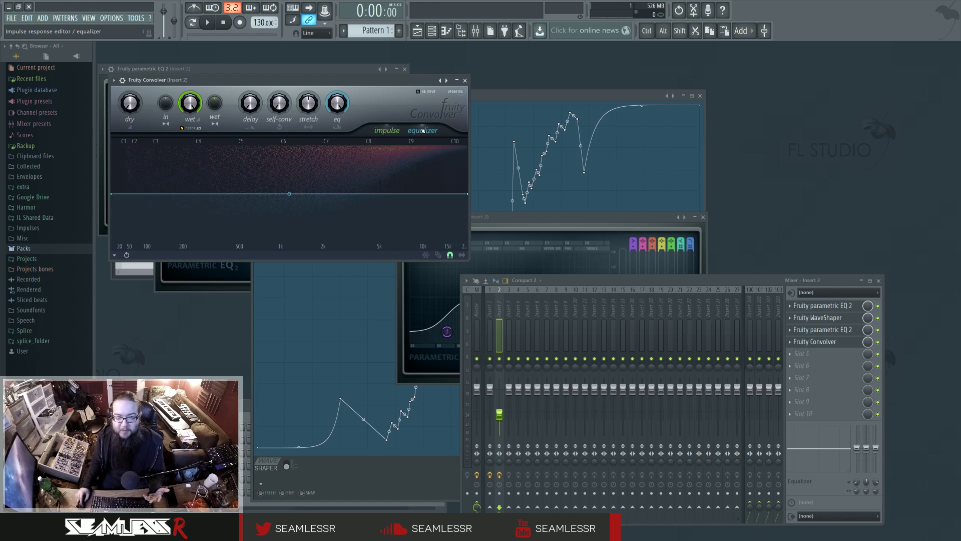
{"action": "left_click", "coordinate": [388, 130]}
Glance at the slot 3 parametric EQ and remove Fruity Convolver from insert 2's slot 4.
{"action": "left_click", "coordinate": [831, 330]}
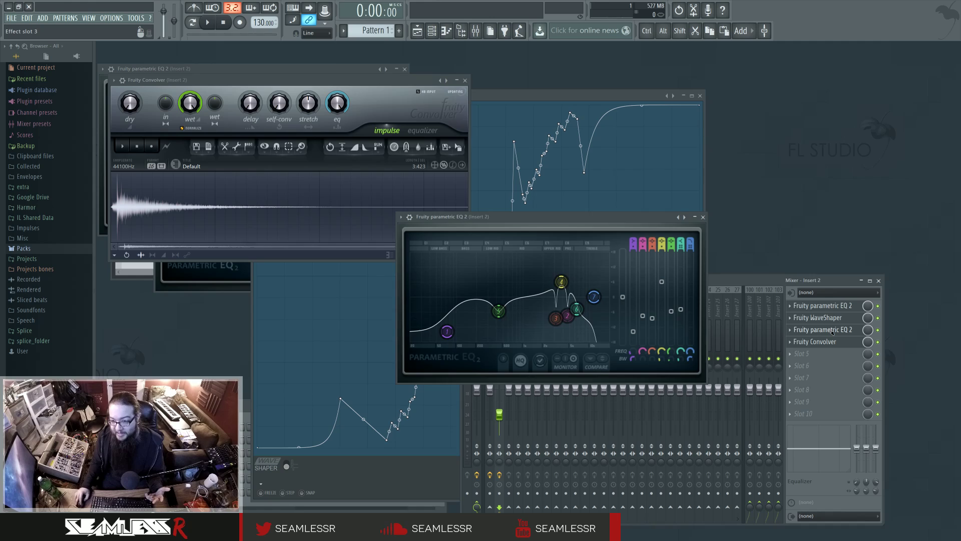
{"action": "left_click", "coordinate": [832, 330]}
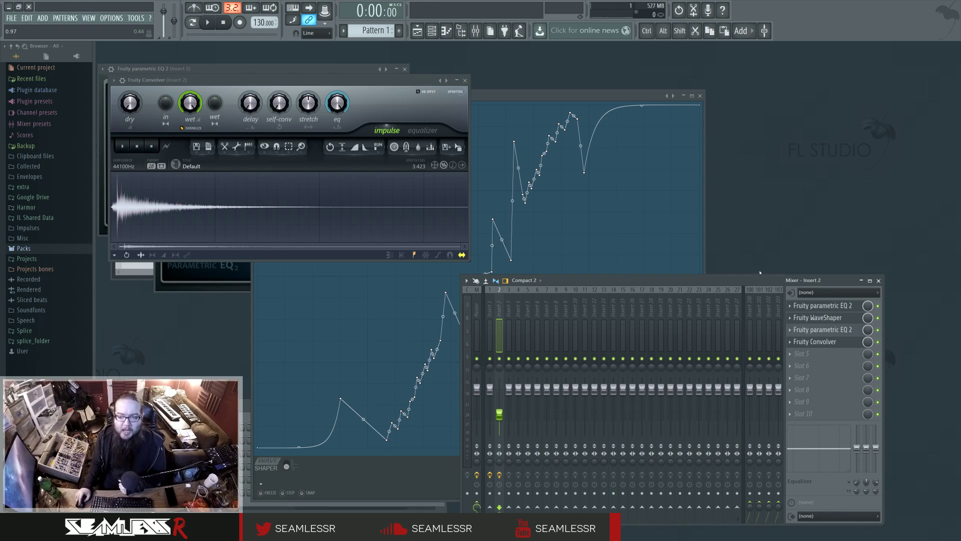
{"action": "left_click", "coordinate": [833, 25]}
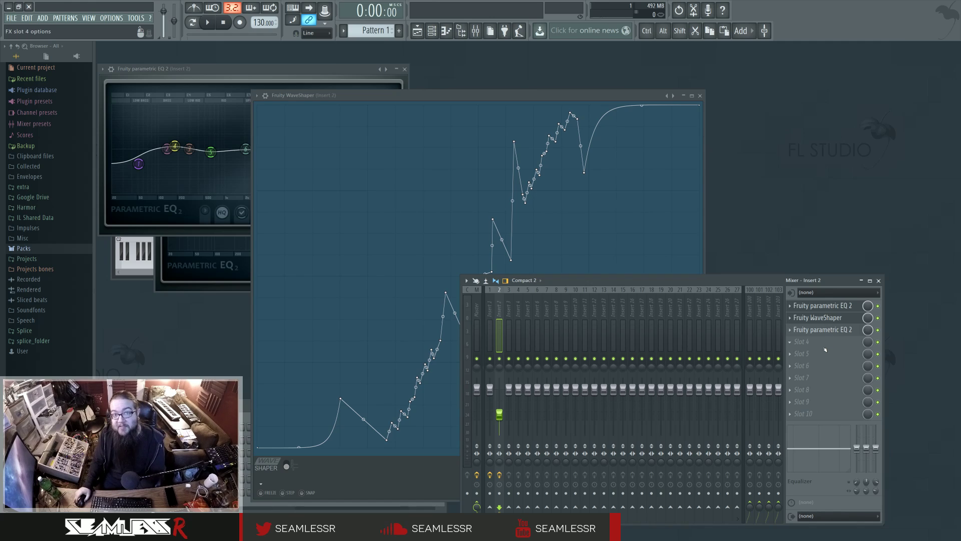
Load Guitar Rig 5 into insert 2's slot 5 in place of HyBrit, with the slot 3 EQ open.
{"action": "left_click", "coordinate": [825, 329]}
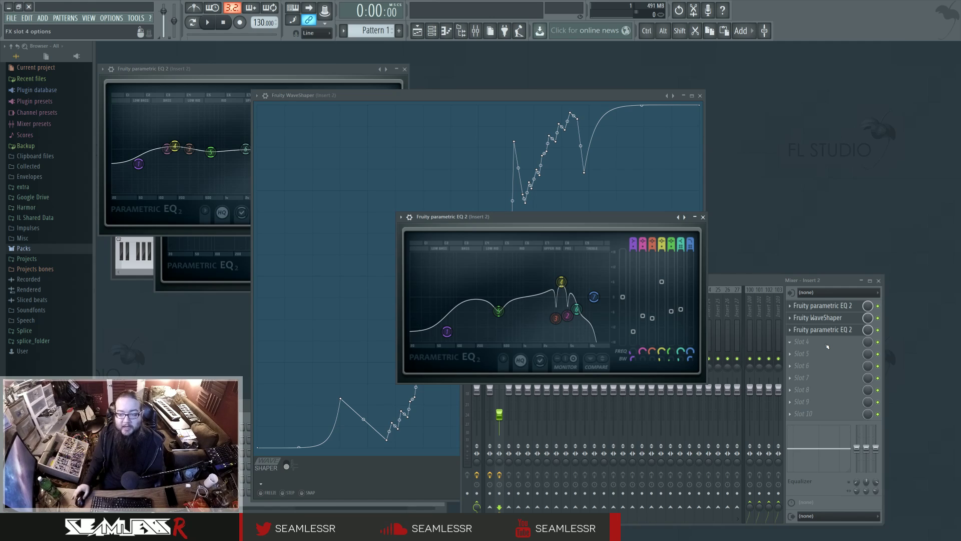
{"action": "left_click", "coordinate": [812, 353]}
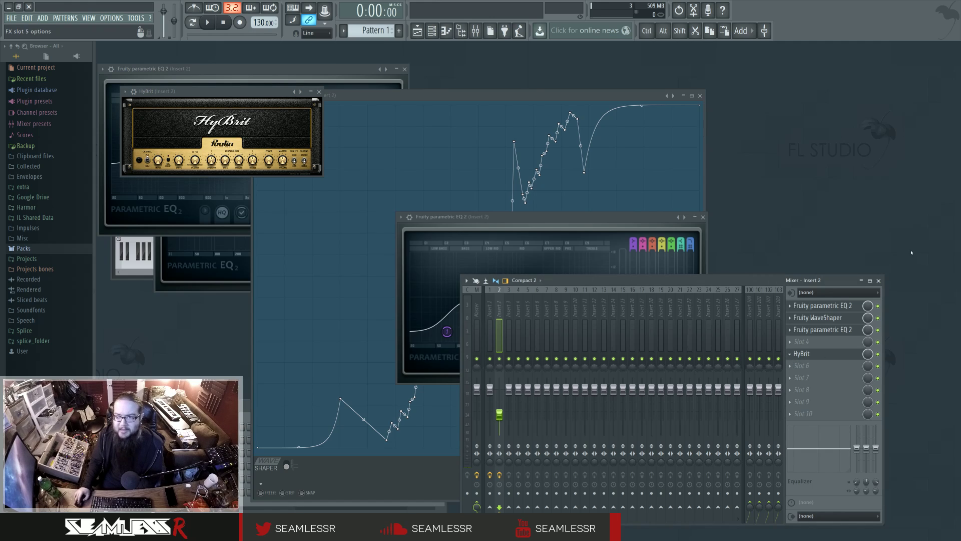
{"action": "left_click", "coordinate": [920, 171]}
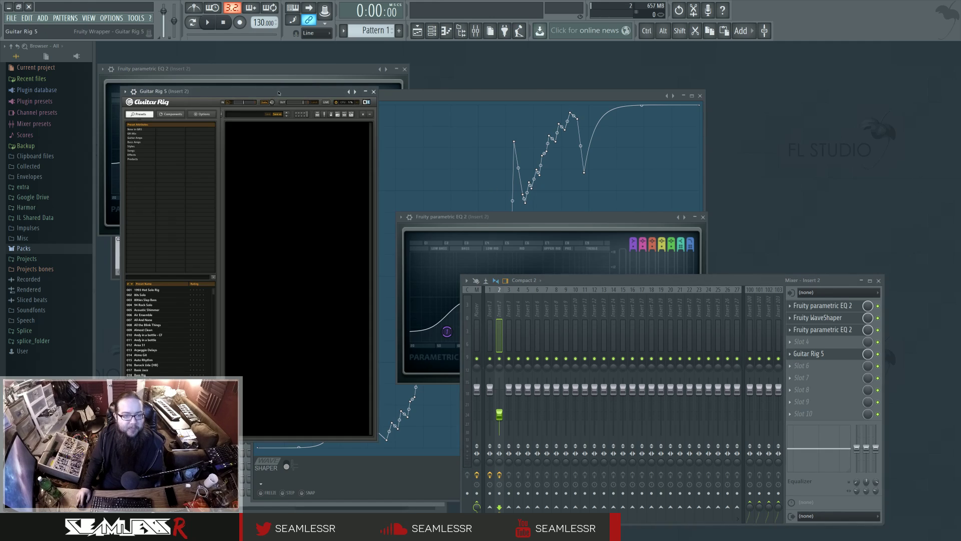
Add the Control Room Pro cabinet component to the Guitar Rig 5 rack.
{"action": "left_click", "coordinate": [319, 137]}
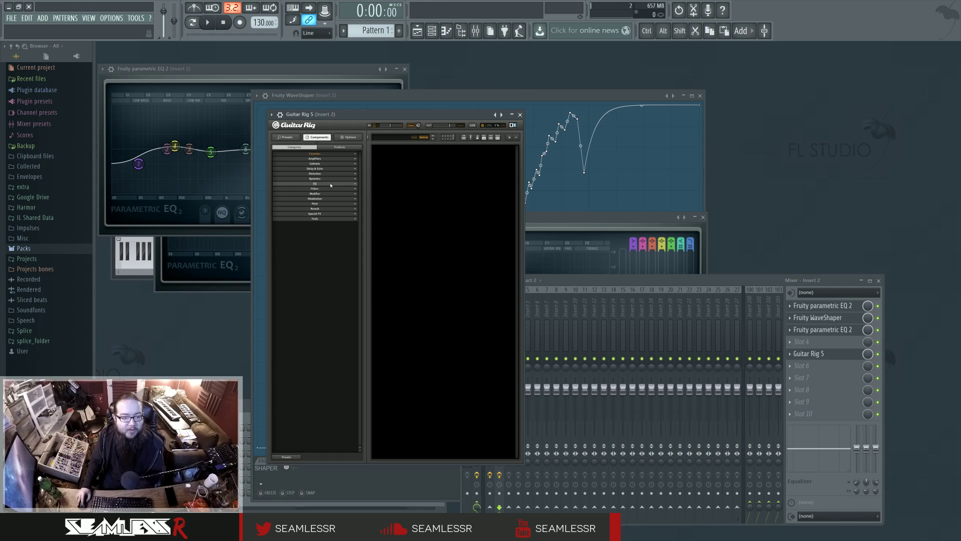
{"action": "left_click", "coordinate": [325, 166]}
{"action": "left_click_drag", "start_coordinate": [333, 173], "coordinate": [403, 209]}
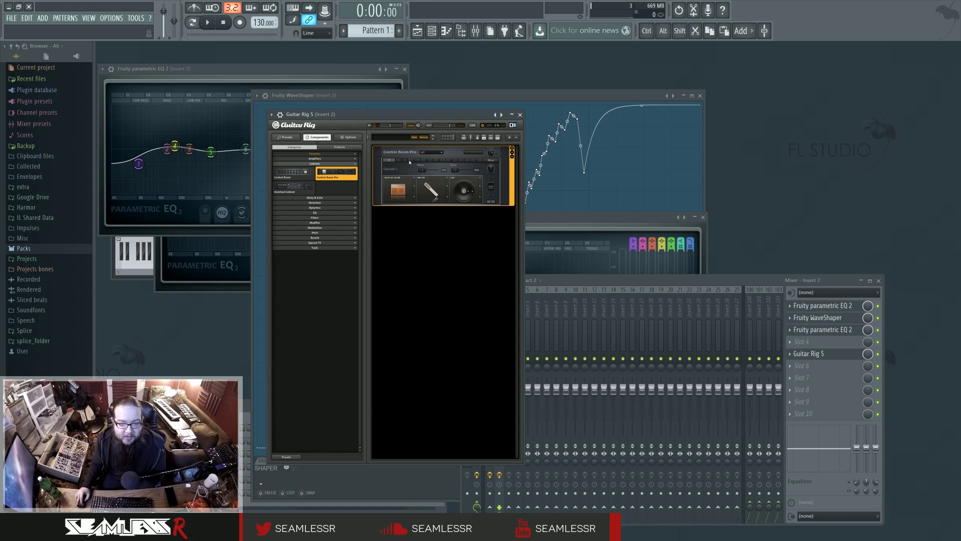
{"action": "mouse_move", "coordinate": [409, 162]}
{"action": "left_mouse_down"}
{"action": "mouse_move", "coordinate": [477, 162]}
{"action": "mouse_move", "coordinate": [394, 165]}
{"action": "left_mouse_up"}
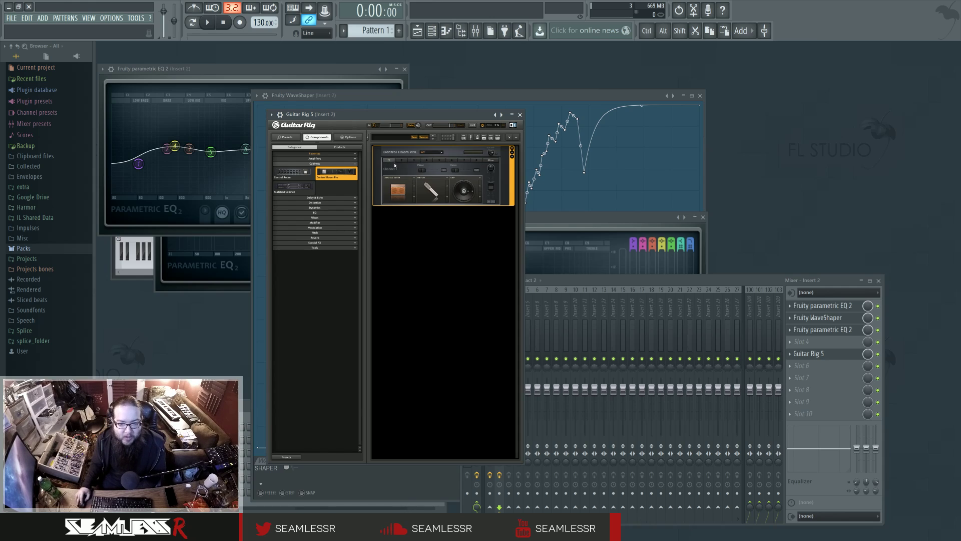
Step through the cabinet models in Control Room Pro's first channel to a four-speaker cabinet.
{"action": "left_click", "coordinate": [414, 184]}
{"action": "left_click", "coordinate": [413, 183]}
{"action": "left_click", "coordinate": [414, 184]}
{"action": "left_click", "coordinate": [414, 184]}
{"action": "left_click", "coordinate": [414, 184]}
{"action": "left_click", "coordinate": [415, 184]}
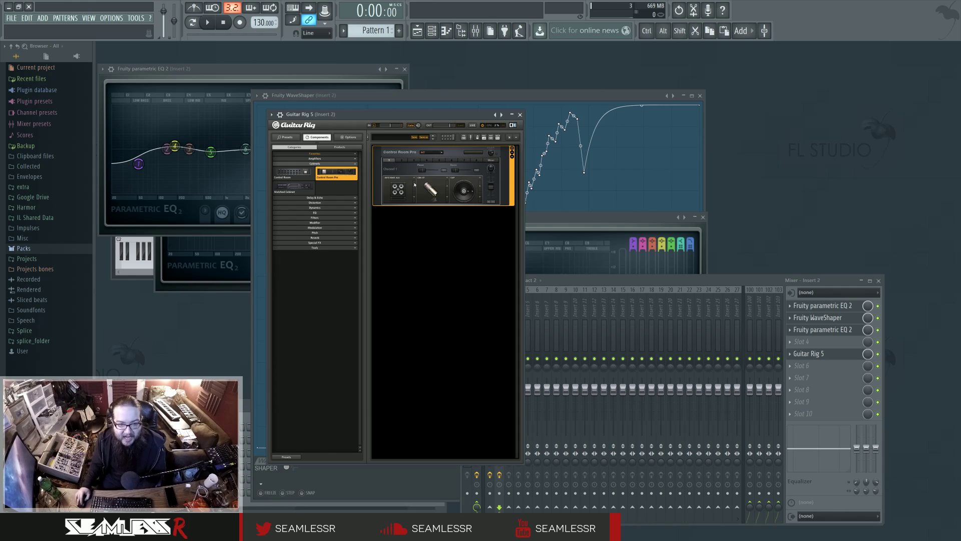
Change the microphone model in Control Room Pro's first channel and reposition the microphone on the speaker cone.
{"action": "left_click", "coordinate": [449, 198]}
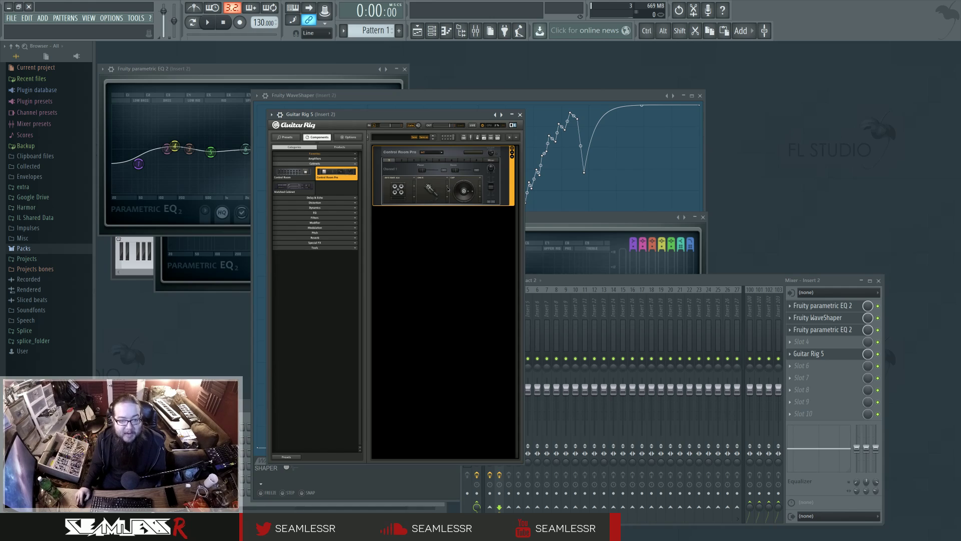
{"action": "left_click", "coordinate": [448, 199]}
{"action": "left_click_drag", "start_coordinate": [468, 193], "coordinate": [464, 192]}
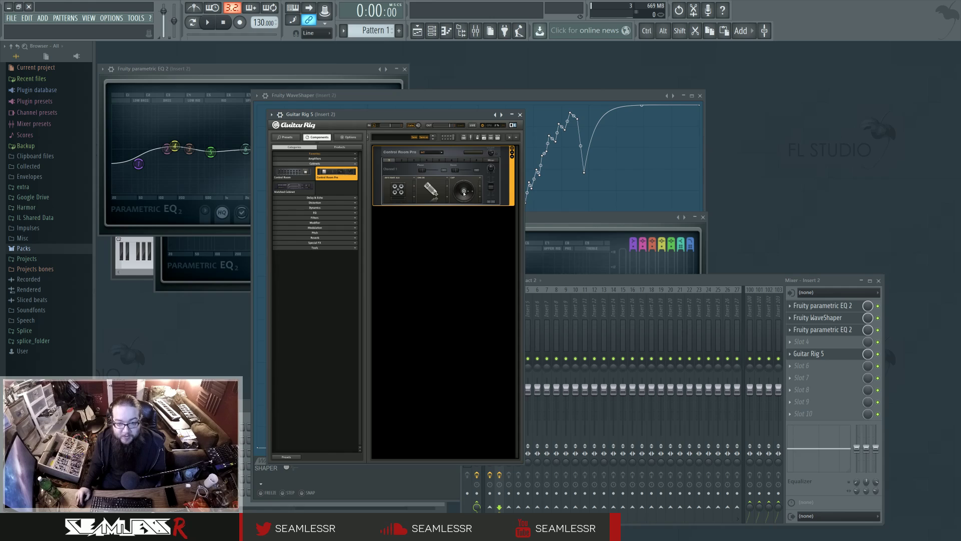
{"action": "left_click", "coordinate": [468, 191]}
{"action": "left_click", "coordinate": [472, 191]}
Step through further microphone models for the four-speaker cabinet in Control Room Pro's first channel.
{"action": "left_click", "coordinate": [447, 187]}
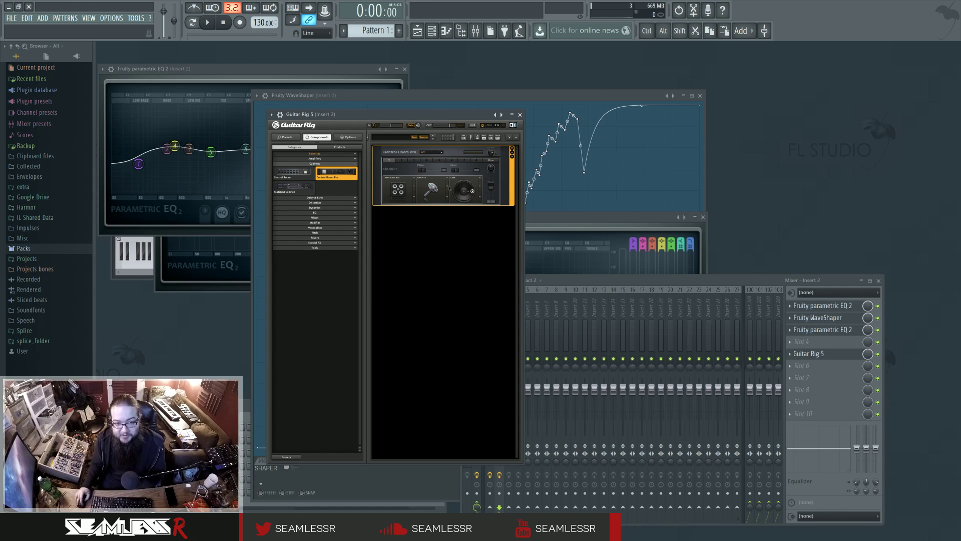
{"action": "left_click", "coordinate": [447, 187]}
{"action": "left_click", "coordinate": [447, 195]}
{"action": "left_click", "coordinate": [447, 196]}
{"action": "left_click", "coordinate": [447, 196]}
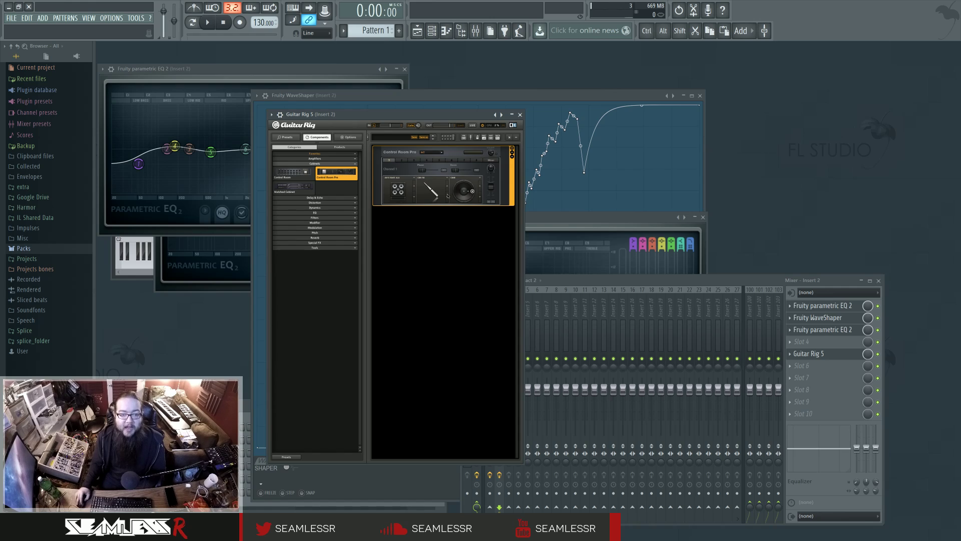
{"action": "left_click", "coordinate": [448, 196]}
{"action": "left_click", "coordinate": [448, 195]}
{"action": "left_click", "coordinate": [447, 196]}
Switch the first channel to other cabinet models, trying different microphones in between.
{"action": "left_click", "coordinate": [414, 196]}
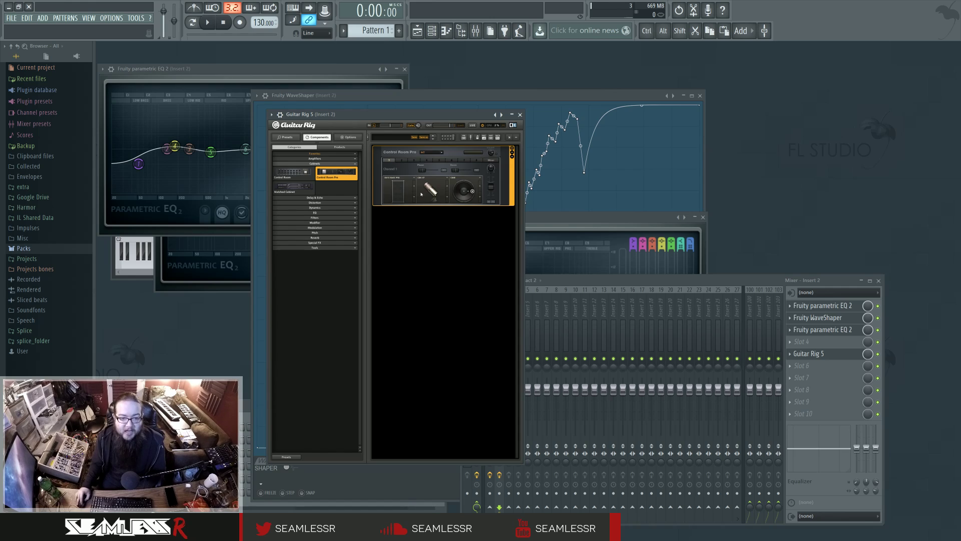
{"action": "left_click", "coordinate": [446, 198]}
{"action": "left_click", "coordinate": [445, 198]}
{"action": "left_click", "coordinate": [446, 198]}
{"action": "left_click", "coordinate": [415, 188]}
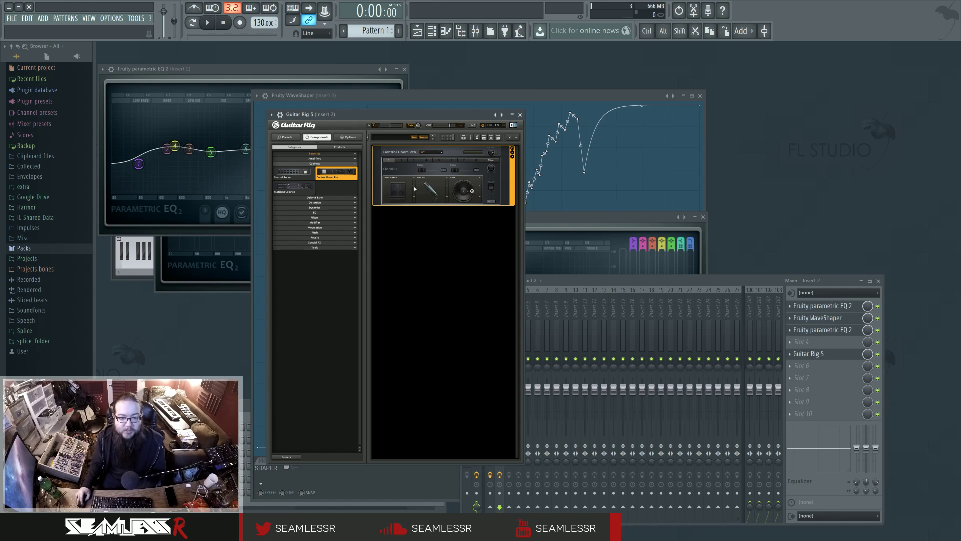
Step through the microphone models for the newly selected cabinet in Control Room Pro's first channel.
{"action": "left_click", "coordinate": [448, 197]}
{"action": "left_click", "coordinate": [448, 198]}
{"action": "left_click", "coordinate": [448, 198]}
{"action": "left_click", "coordinate": [448, 198]}
{"action": "left_click", "coordinate": [447, 197]}
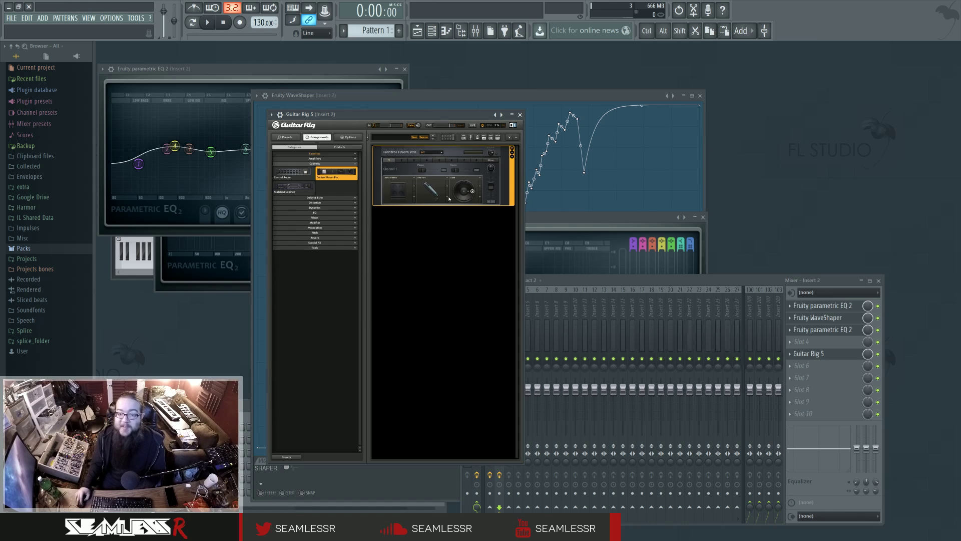
{"action": "left_click", "coordinate": [448, 198]}
{"action": "left_click", "coordinate": [449, 199]}
{"action": "left_click", "coordinate": [449, 199]}
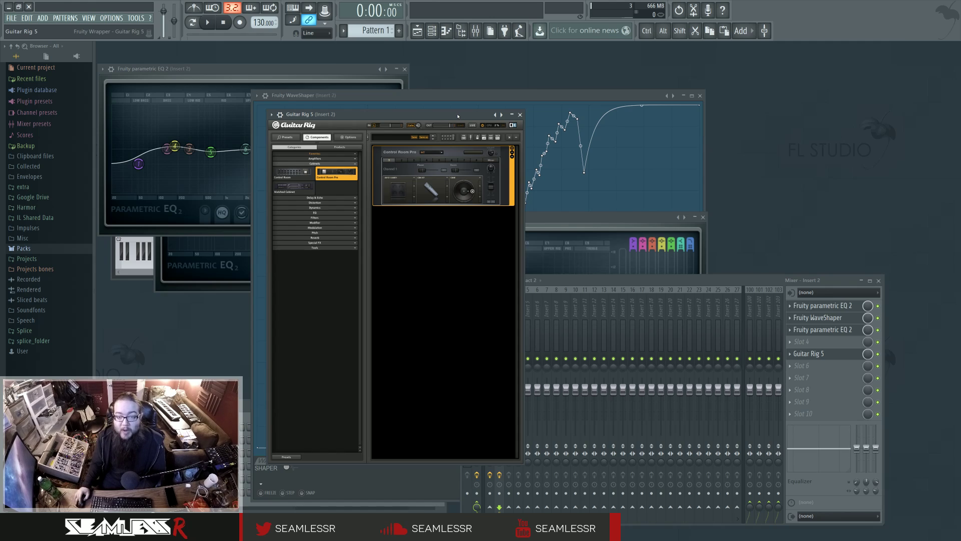
Move the Guitar Rig 5 window aside and remove Guitar Rig 5 from insert 2's slot 5.
{"action": "left_click_drag", "start_coordinate": [457, 115], "coordinate": [471, 126]}
{"action": "left_click", "coordinate": [789, 354]}
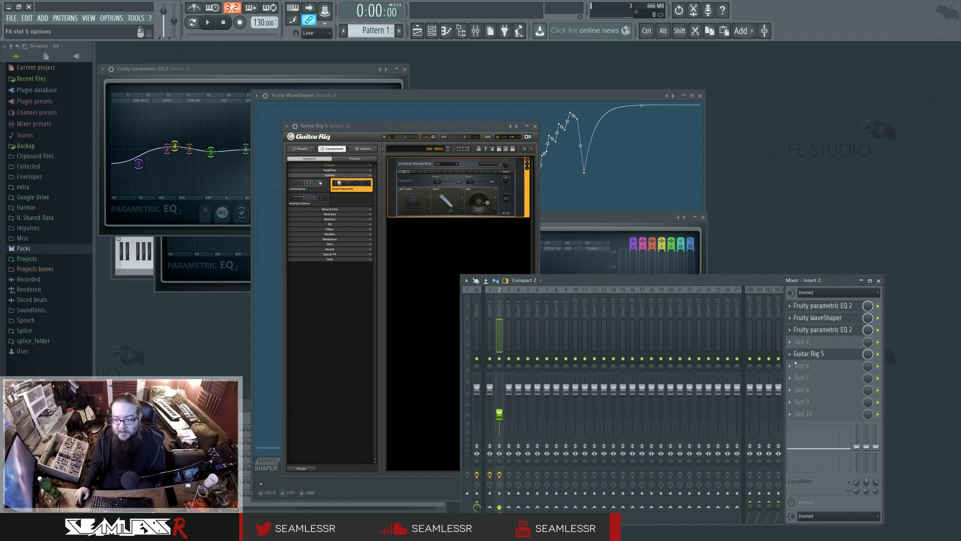
{"action": "left_click", "coordinate": [847, 35]}
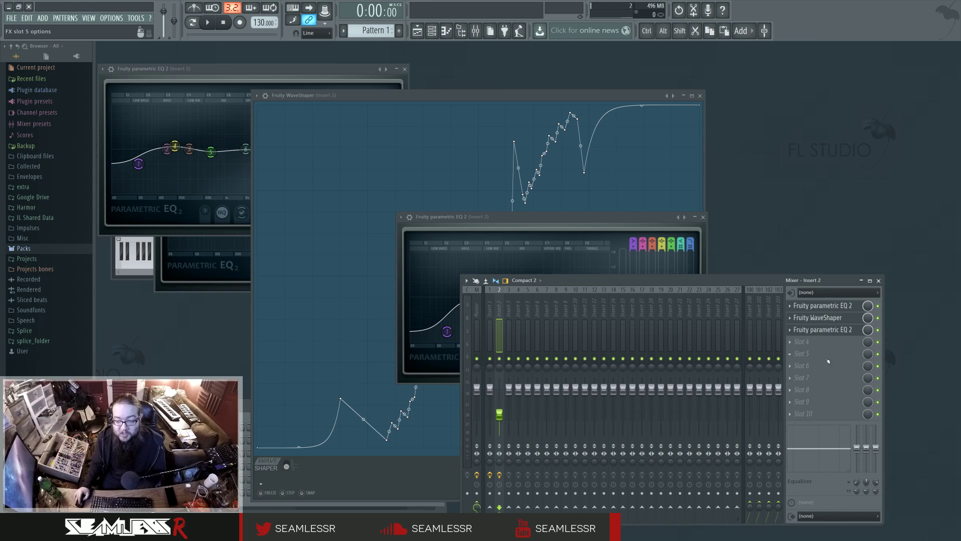
Glance at the slot 3 parametric EQ and the Sytrus window, and bring the mixer back to the front.
{"action": "left_click", "coordinate": [827, 332]}
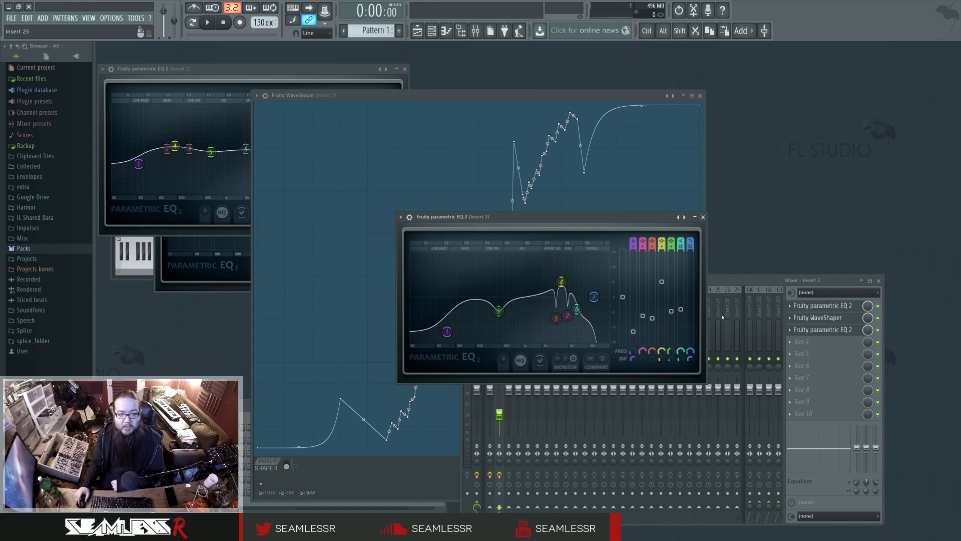
{"action": "left_click", "coordinate": [745, 282]}
{"action": "left_click", "coordinate": [213, 427]}
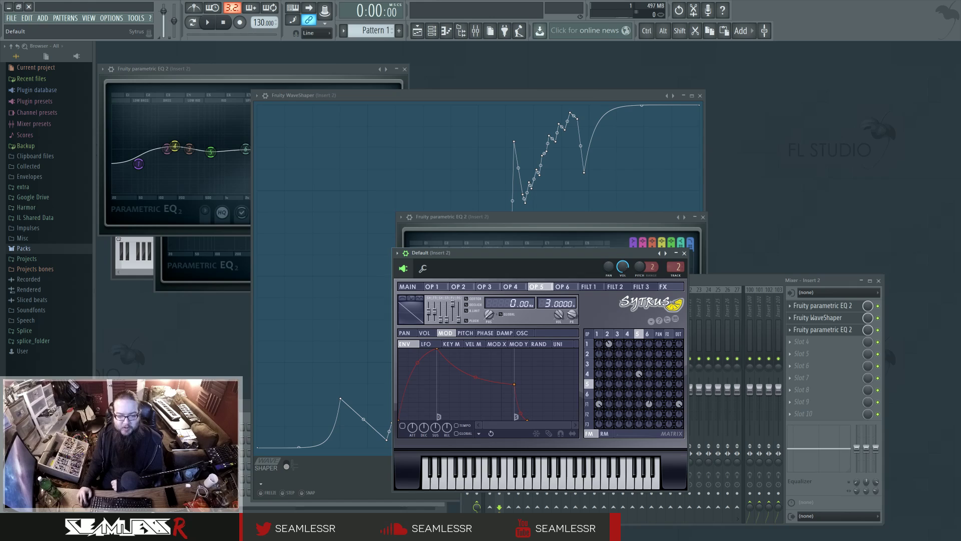
{"action": "left_click_drag", "start_coordinate": [697, 281], "coordinate": [721, 260]}
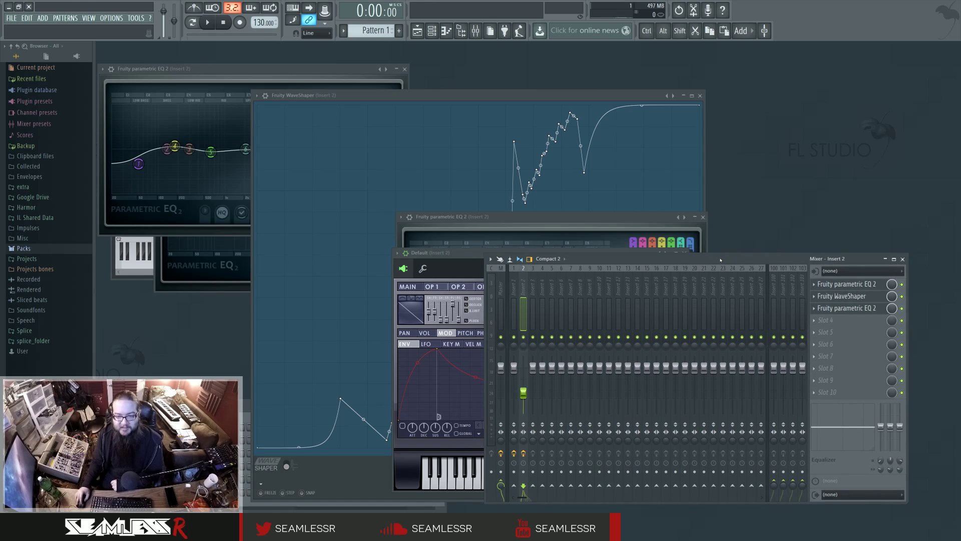